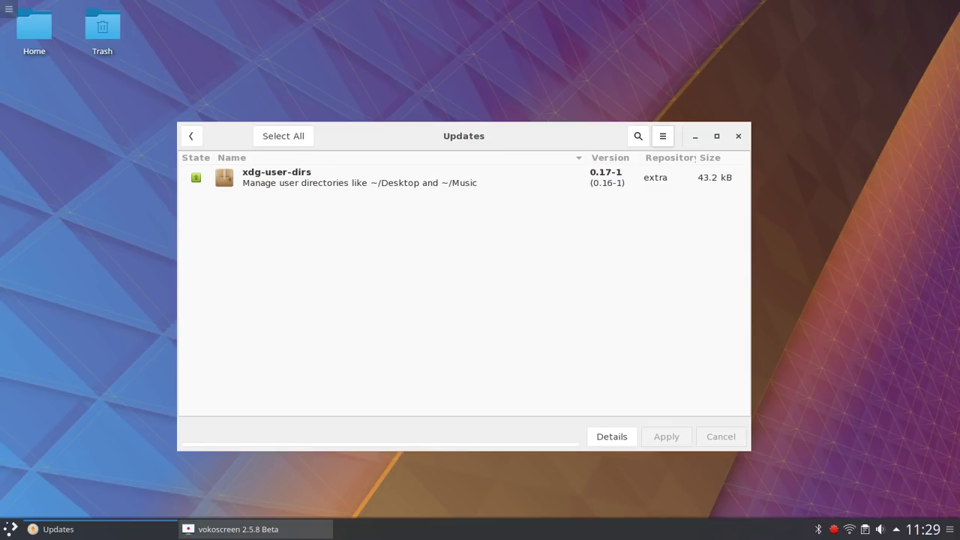
# Step: Open the package manager's preferences and enable hiding the tray icon when no update is available
pyautogui.press('F10')
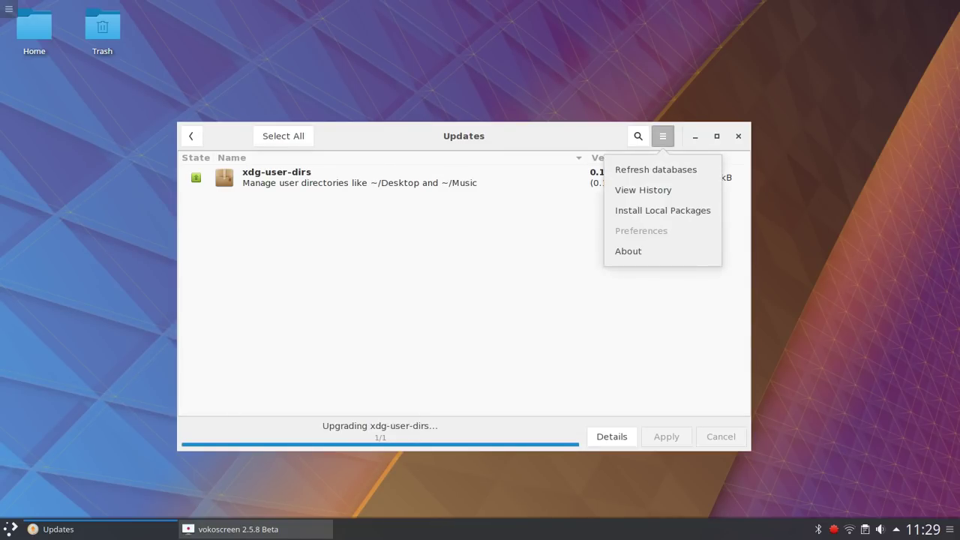
pyautogui.click(663, 138)
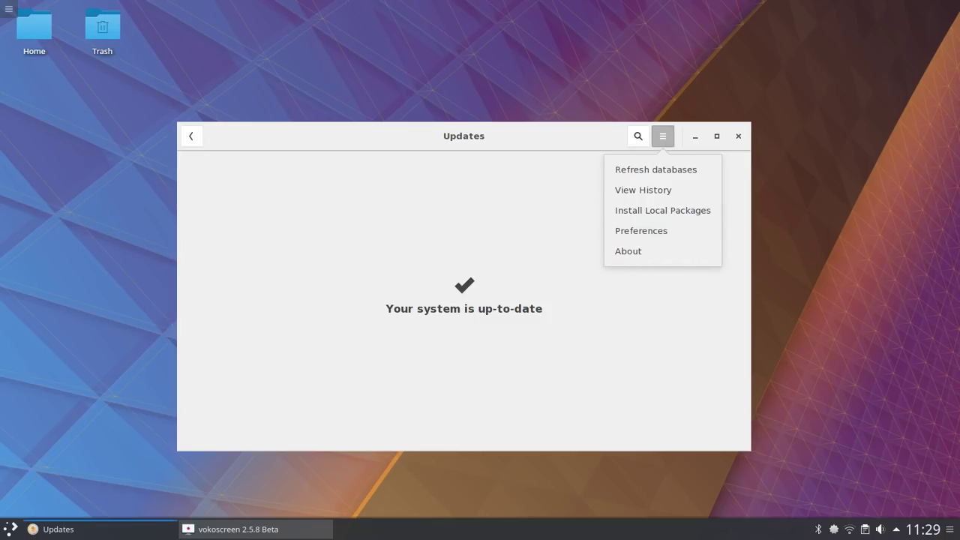
pyautogui.click(642, 230)
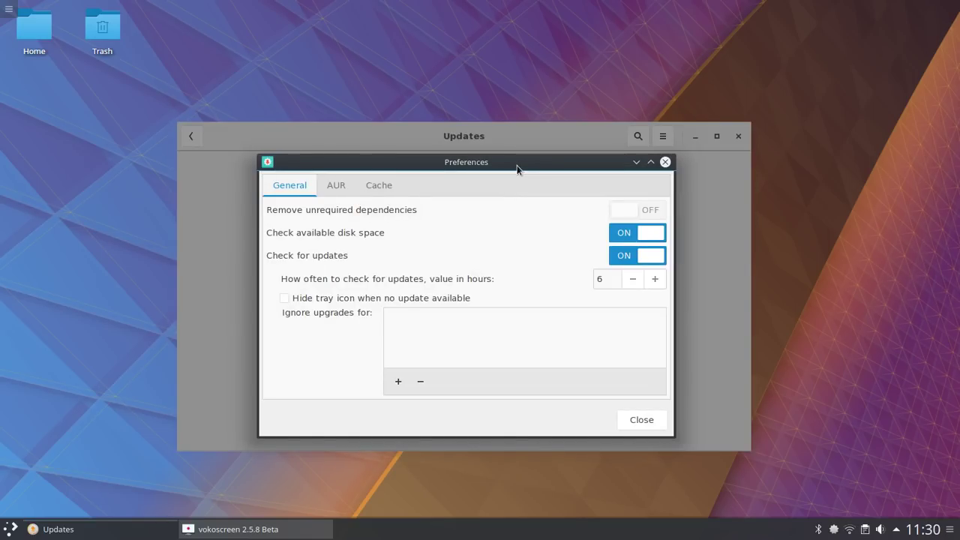
pyautogui.moveTo(517, 165); pyautogui.dragTo(469, 172)
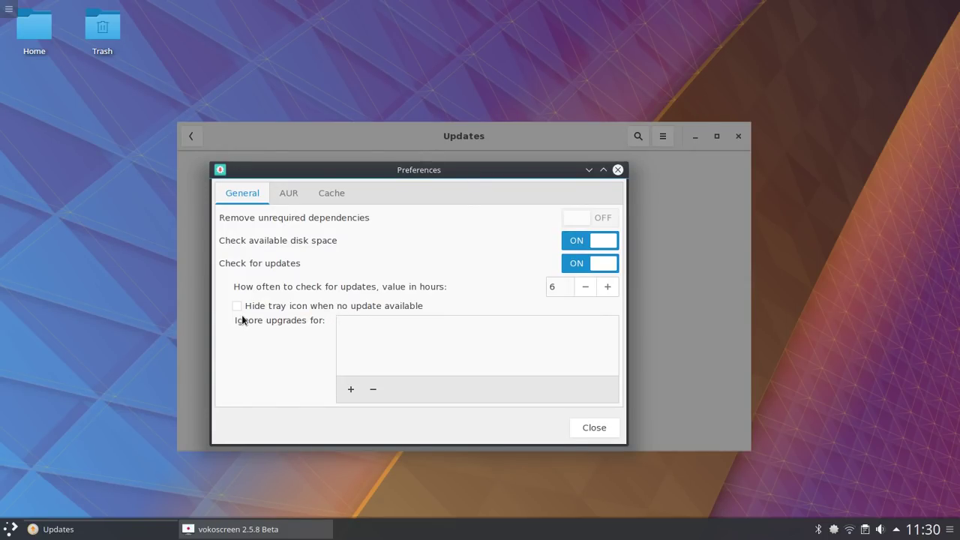
pyautogui.click(311, 307)
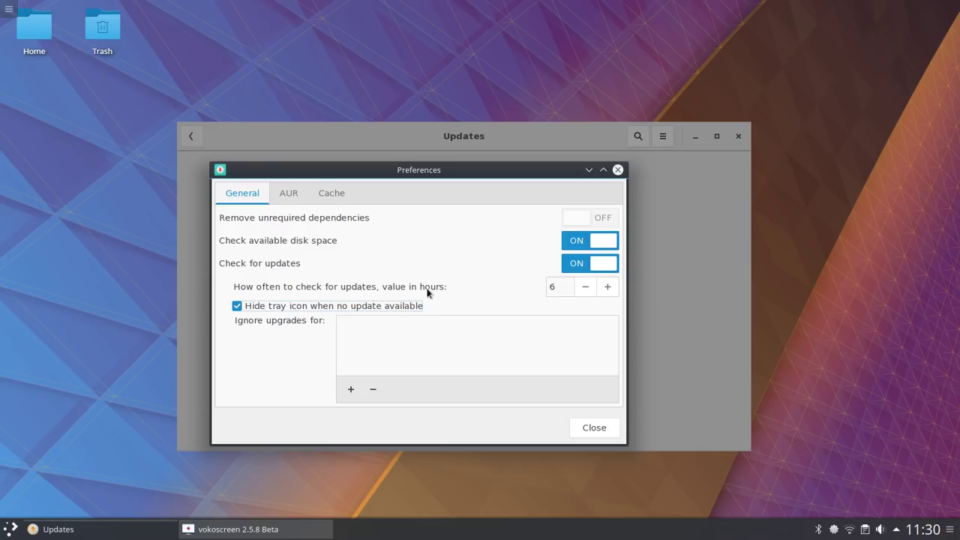
# Step: Set the update check interval to 10 hours, and close the preferences and the Updates window
pyautogui.click(603, 291)
pyautogui.click(603, 291)
pyautogui.click(603, 291)
pyautogui.click(602, 291)
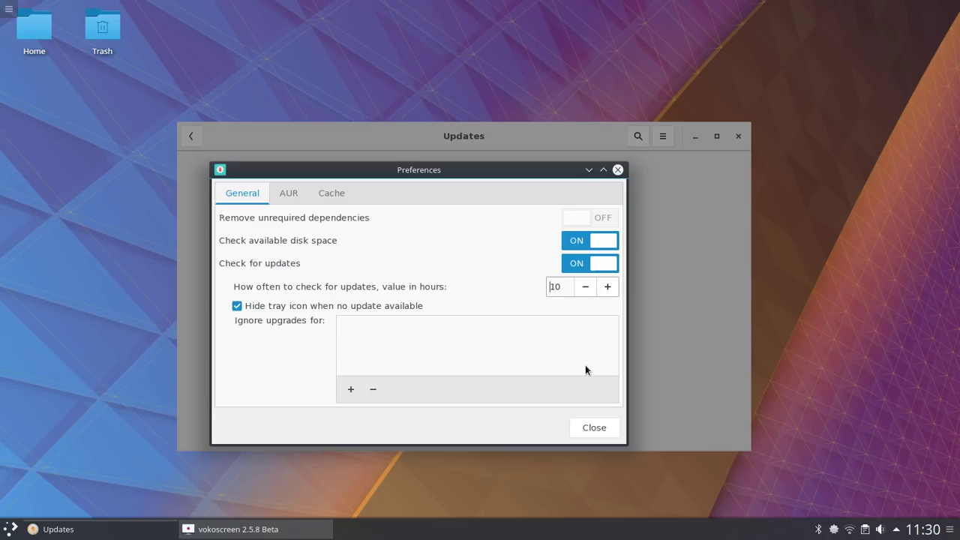
pyautogui.press('Escape')
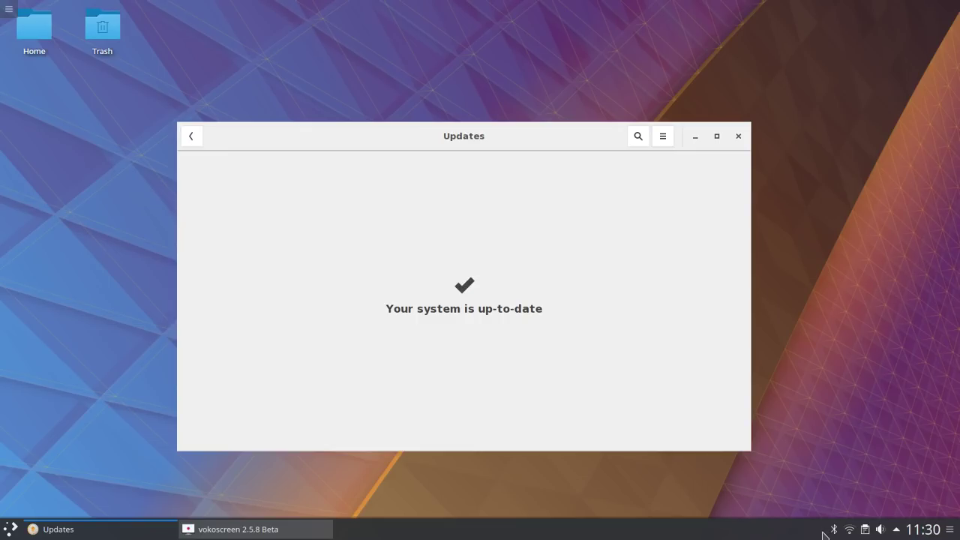
pyautogui.click(738, 137)
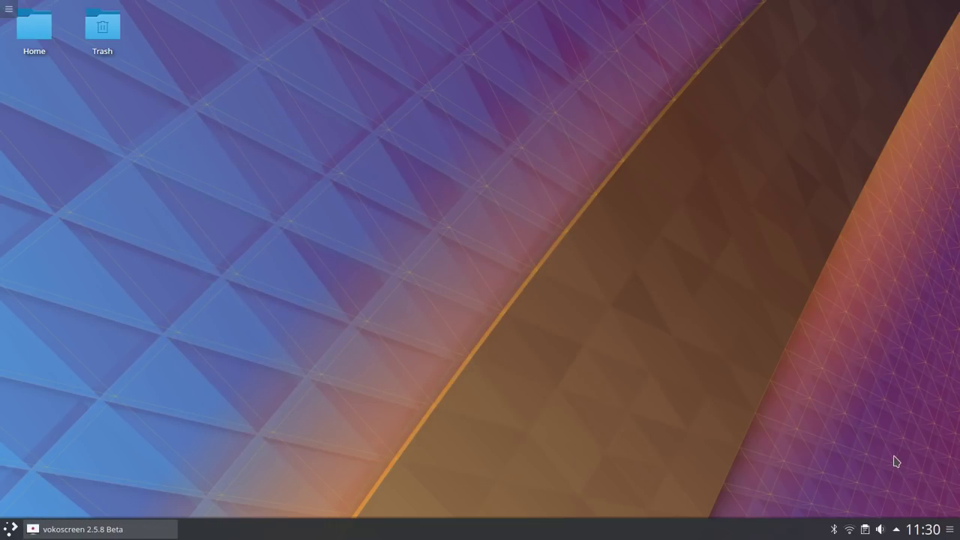
# Step: Turn off Bluetooth for the system
pyautogui.click(834, 529)
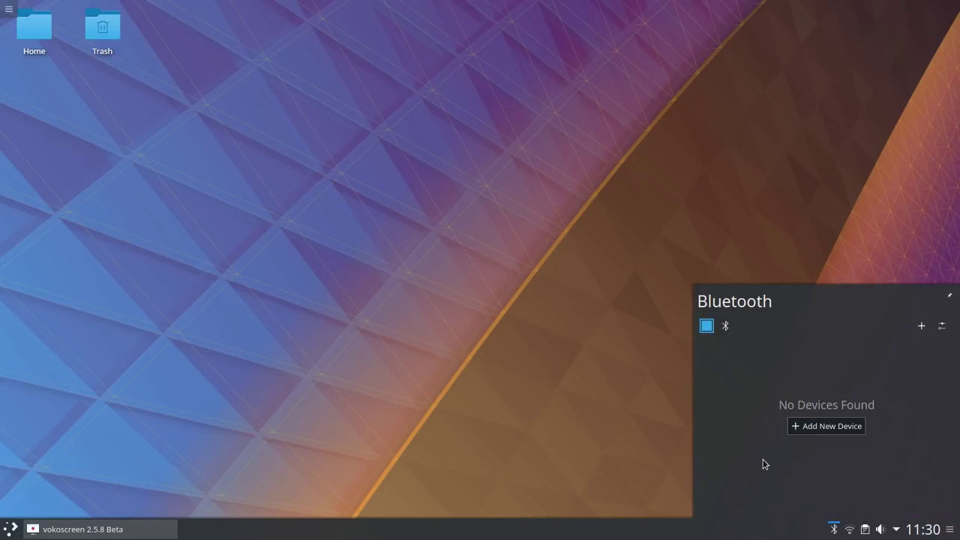
pyautogui.click(708, 330)
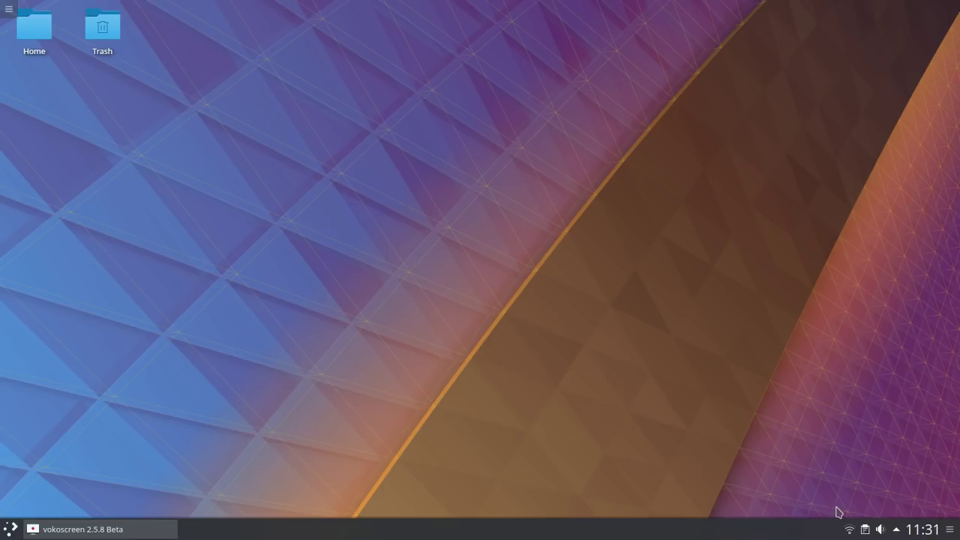
# Step: Open the Digital Clock settings, turn off the 24-hour clock and apply the change
pyautogui.click(933, 533)
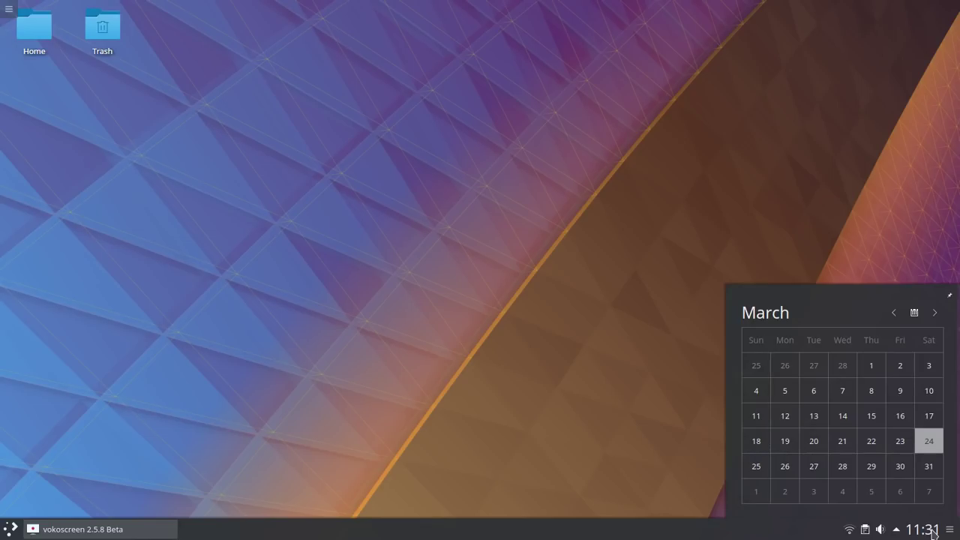
pyautogui.click(933, 534)
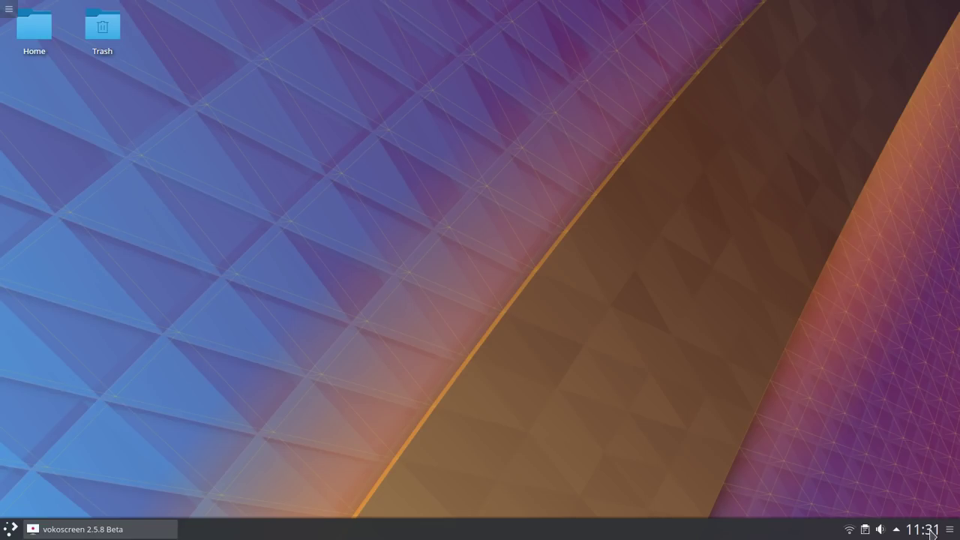
pyautogui.rightClick(931, 533)
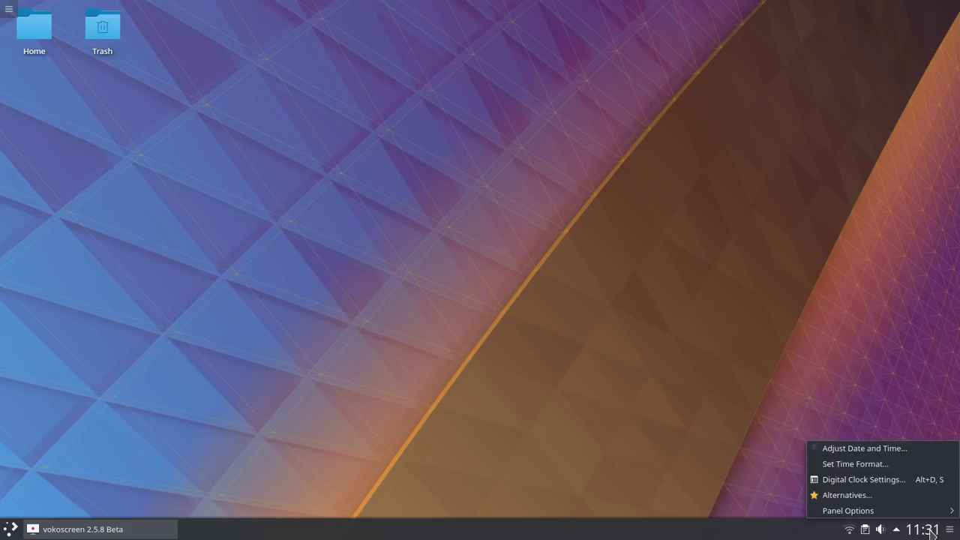
pyautogui.click(891, 480)
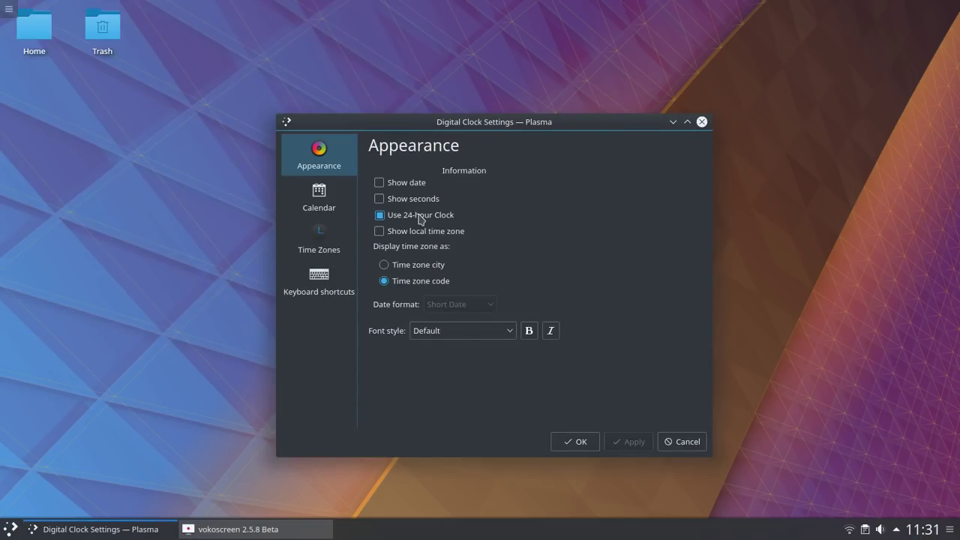
pyautogui.click(420, 216)
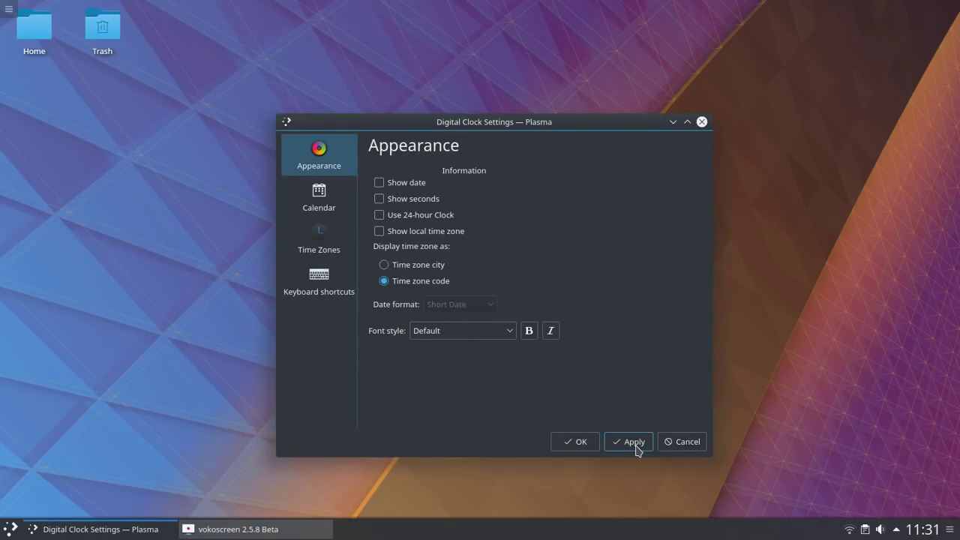
pyautogui.click(637, 446)
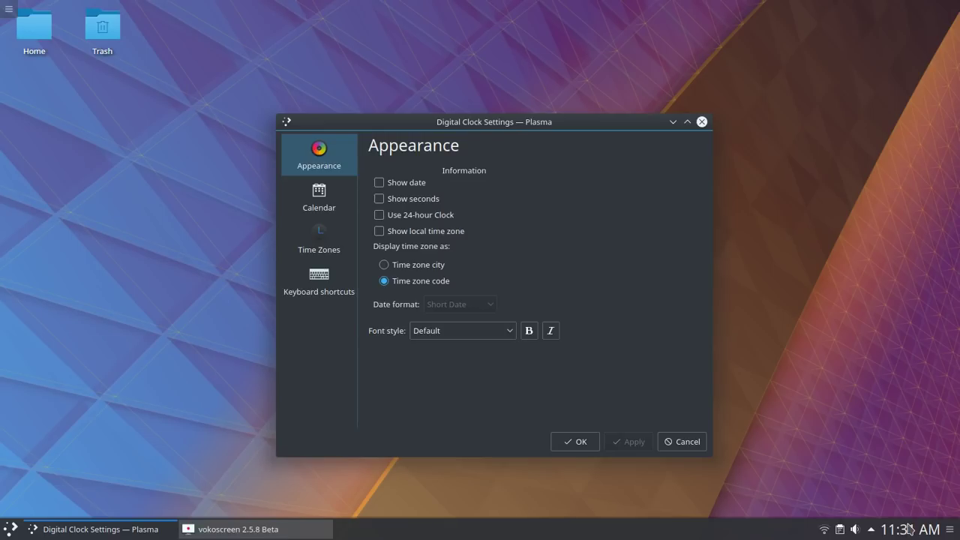
pyautogui.moveTo(920, 534)
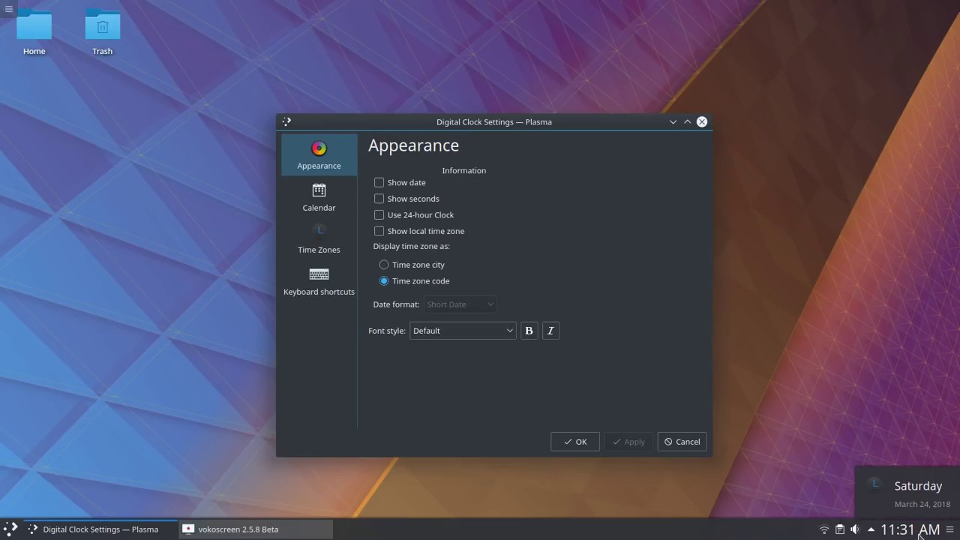
# Step: Enable showing the date on the clock, apply it and close the clock settings
pyautogui.click(411, 183)
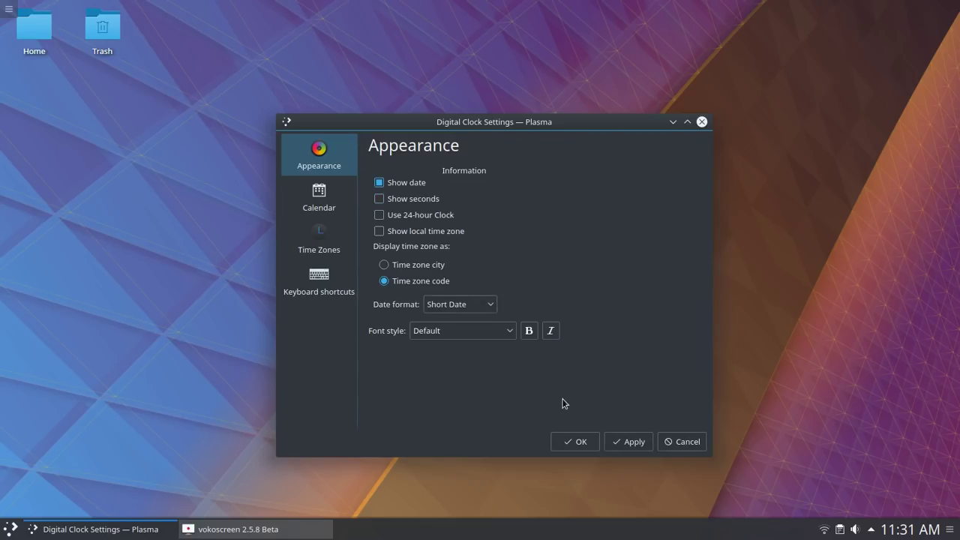
pyautogui.click(628, 442)
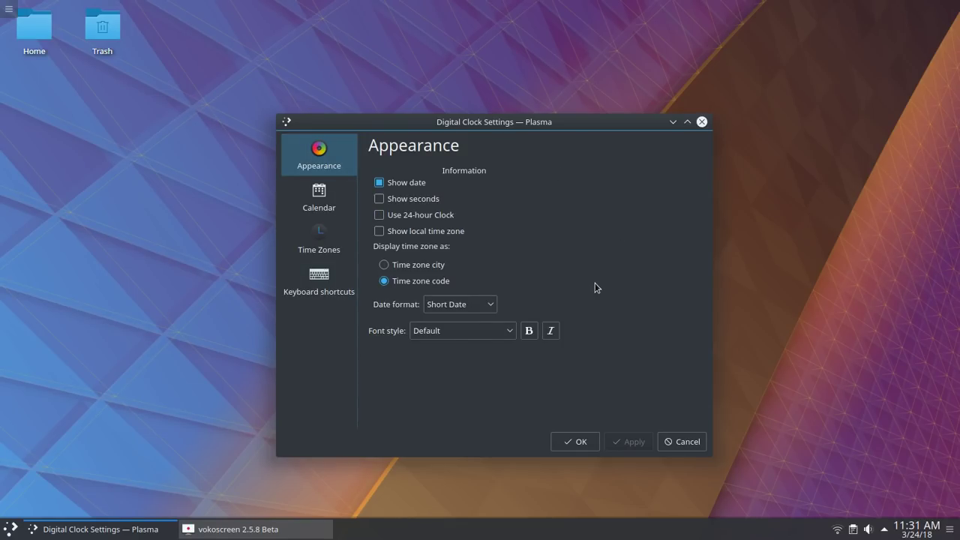
pyautogui.click(571, 445)
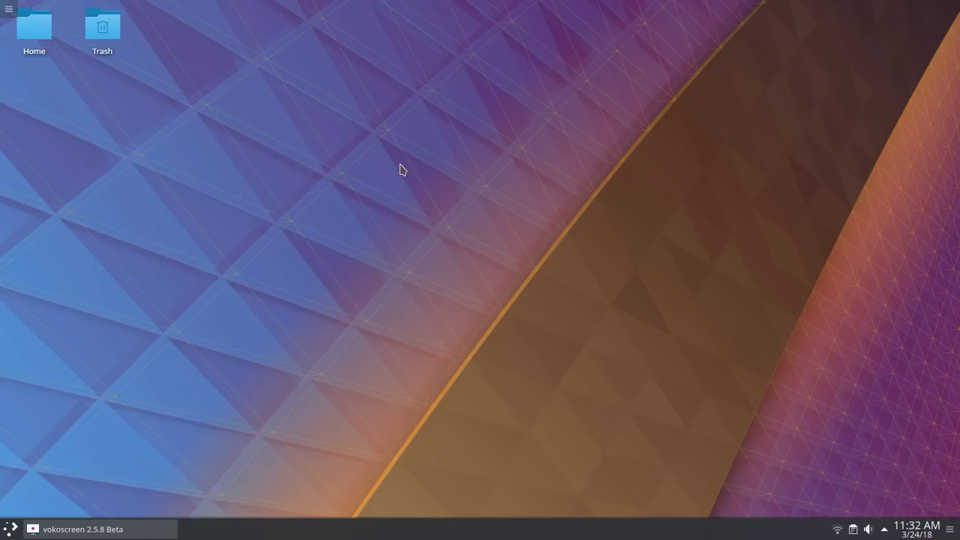
# Step: Open the desktop configuration, check the available layout options and minimize the settings window
pyautogui.rightClick(372, 169)
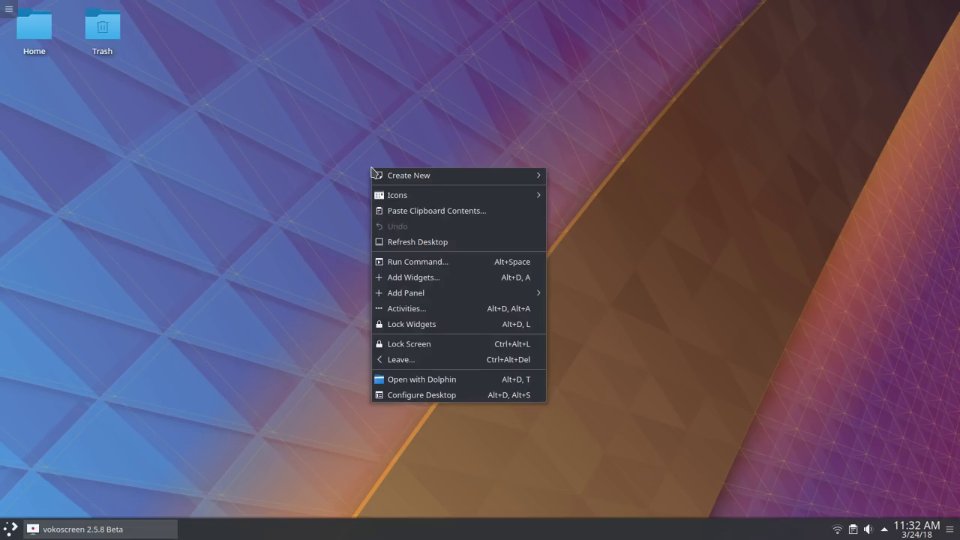
pyautogui.click(452, 392)
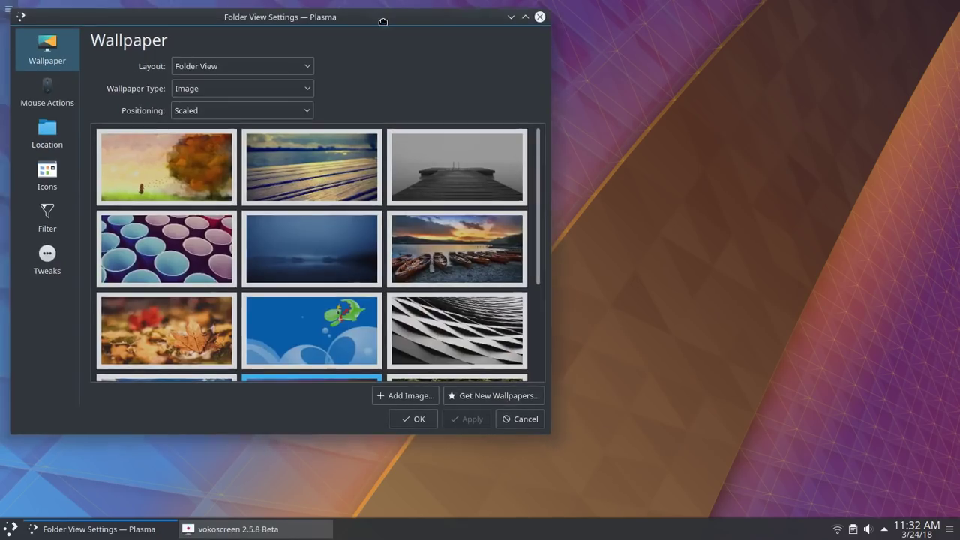
pyautogui.moveTo(382, 21); pyautogui.dragTo(617, 91)
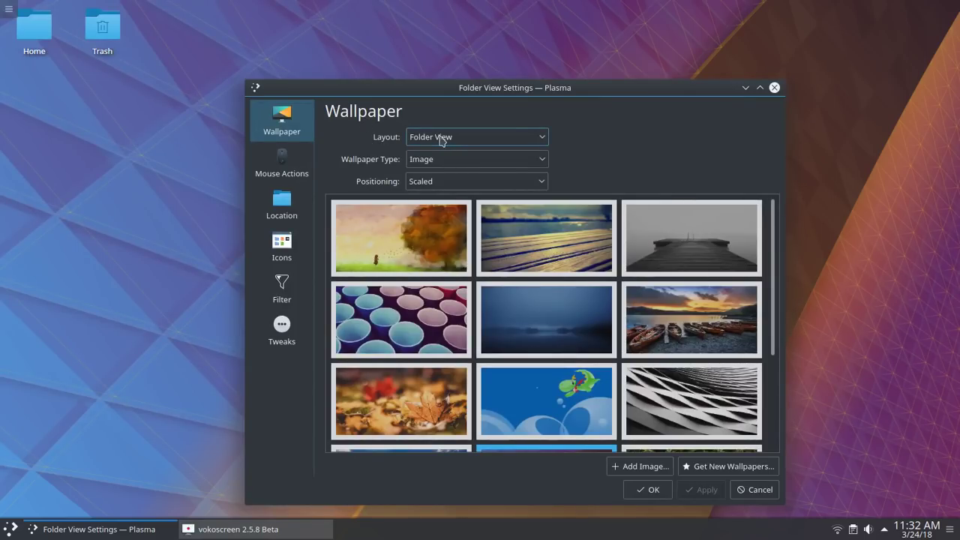
pyautogui.click(545, 144)
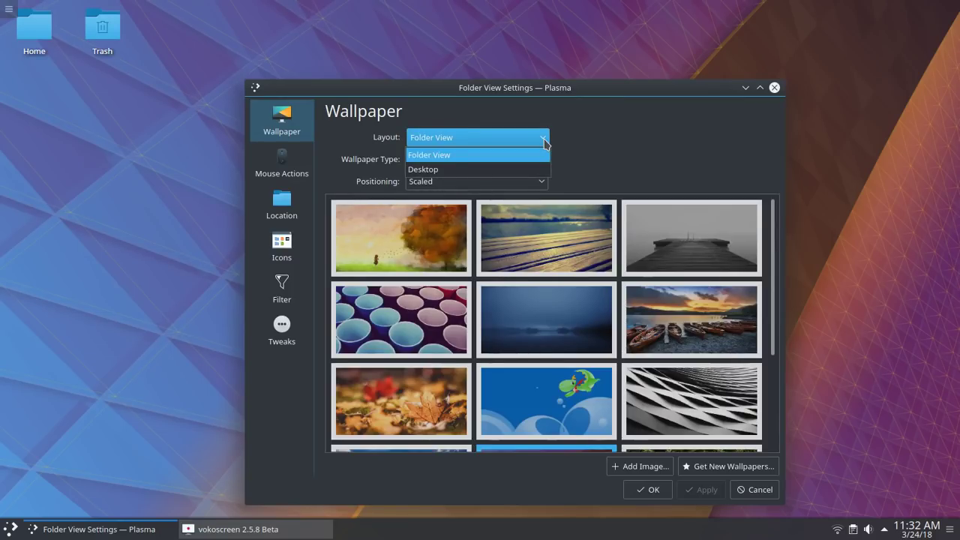
pyautogui.click(545, 144)
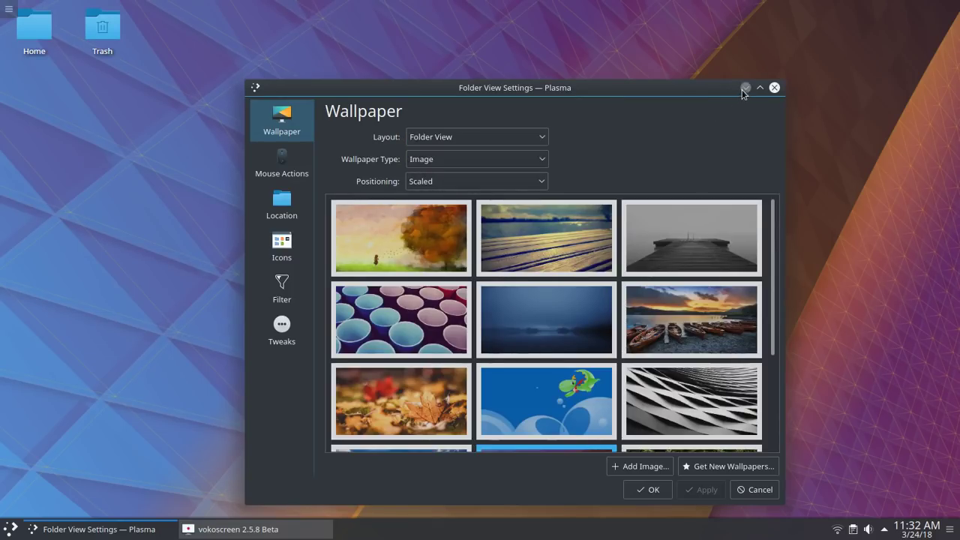
pyautogui.click(744, 88)
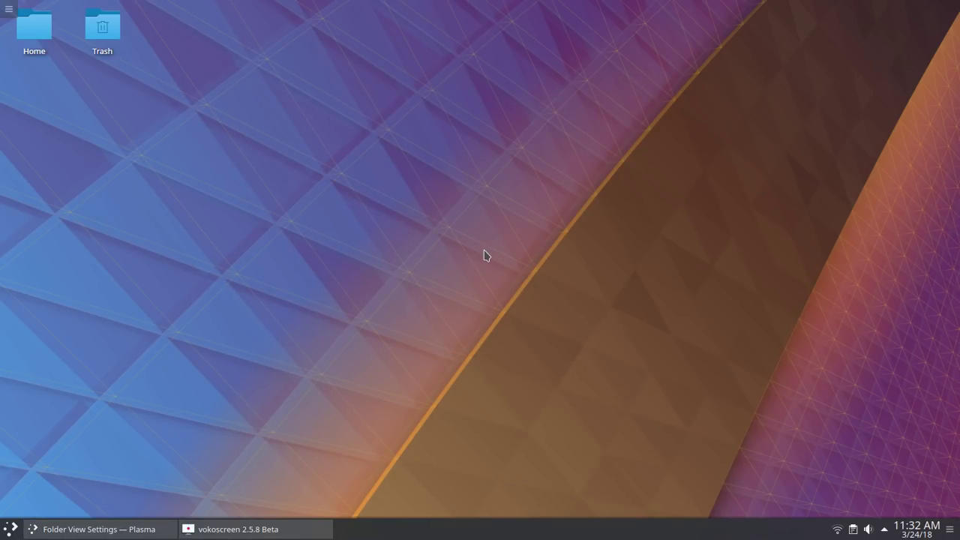
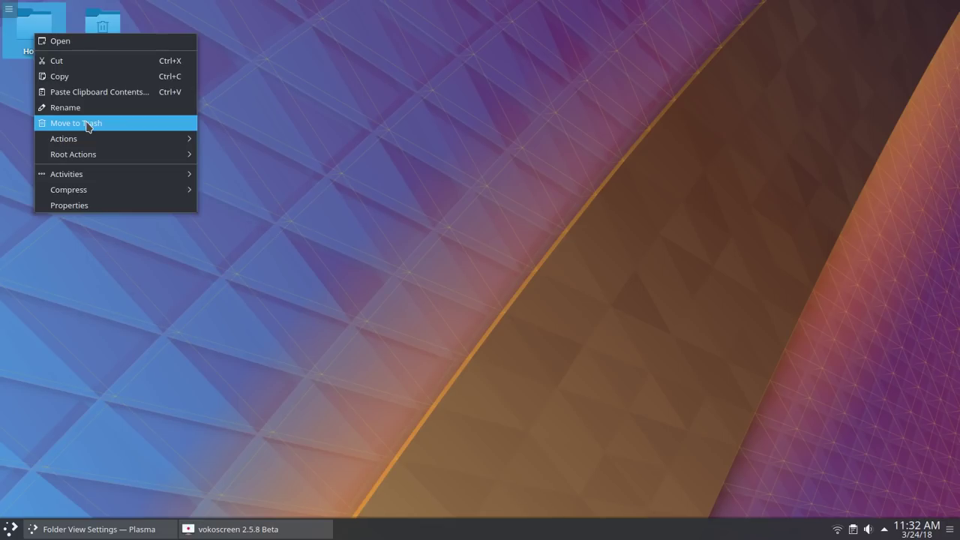
# Step: Move the desktop's Home icon to the trash and permanently empty the trash
pyautogui.click(88, 125)
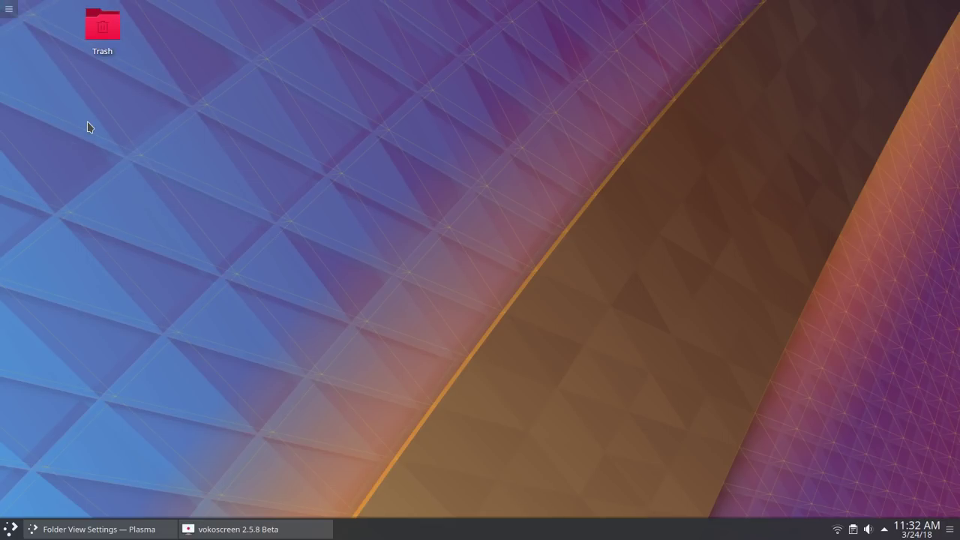
pyautogui.rightClick(105, 45)
pyautogui.click(168, 111)
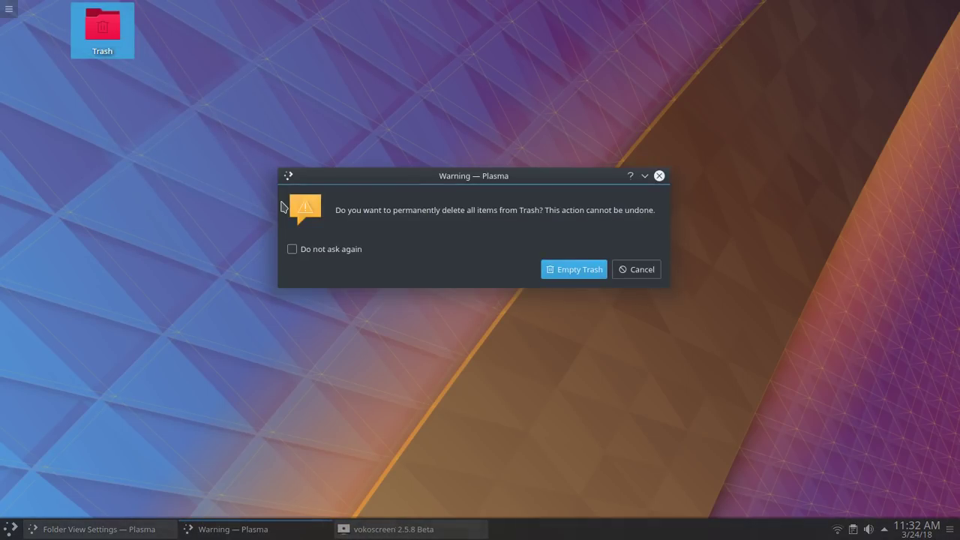
pyautogui.press('Return')
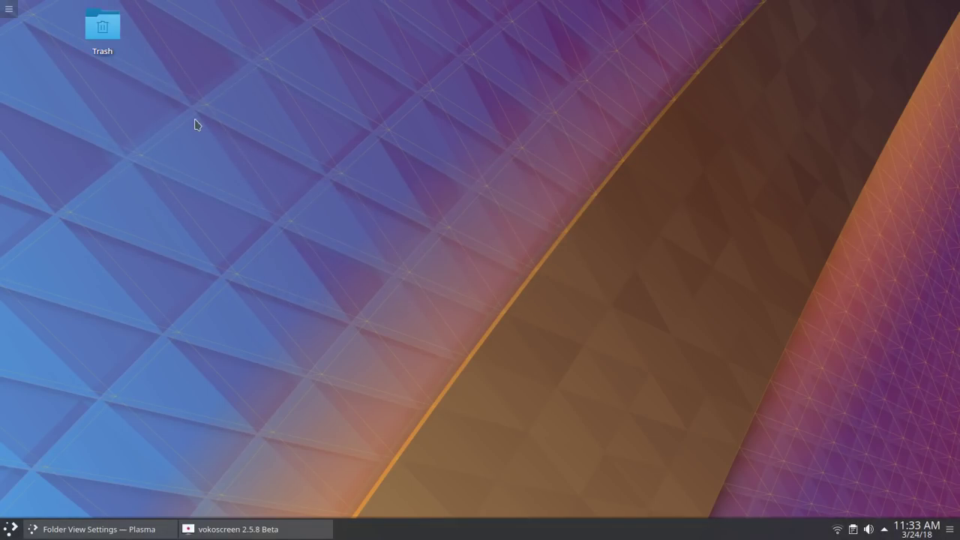
pyautogui.rightClick(110, 32)
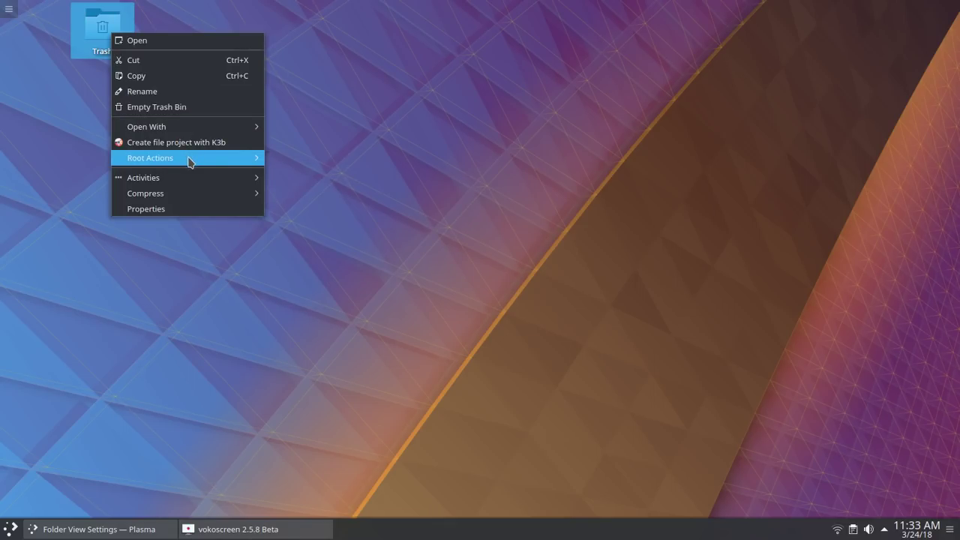
pyautogui.moveTo(189, 161)
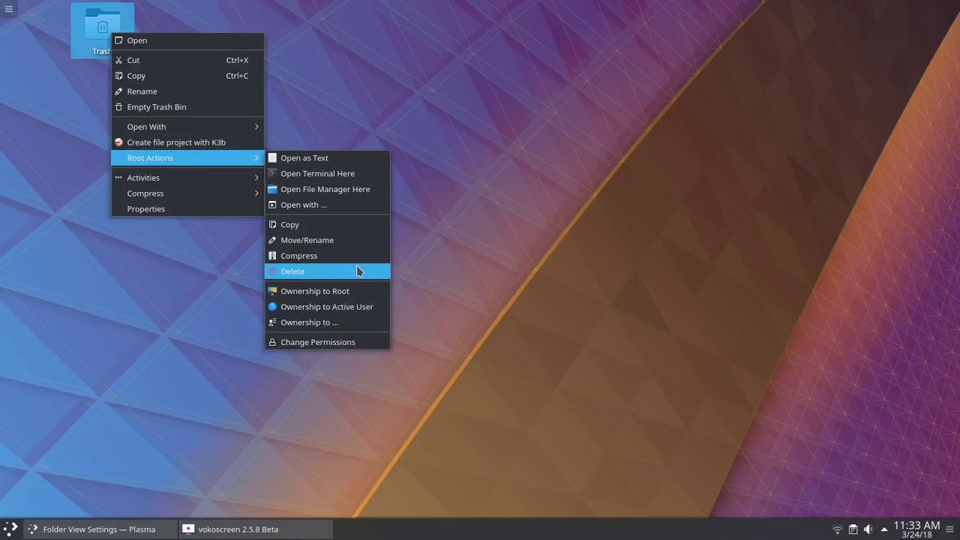
pyautogui.press('Escape')
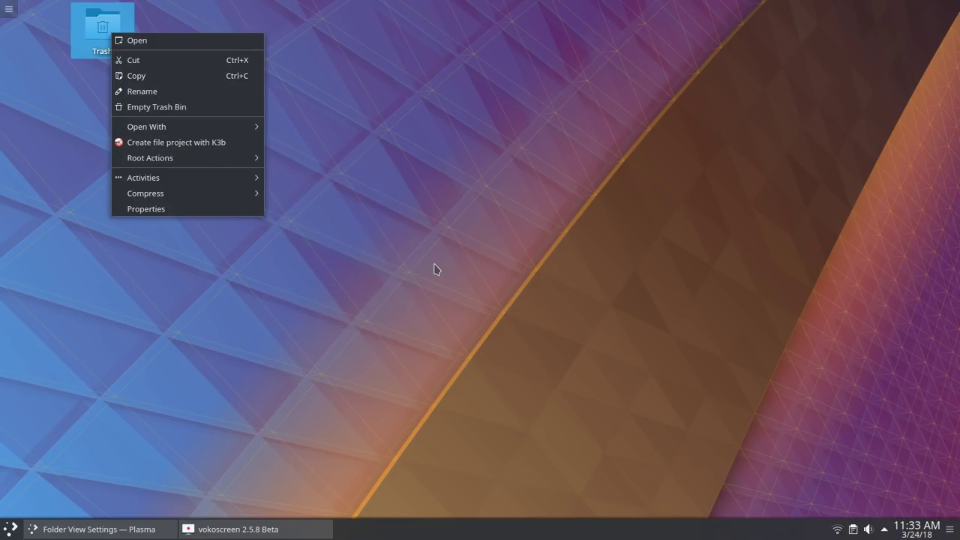
pyautogui.moveTo(220, 175)
pyautogui.moveTo(225, 158)
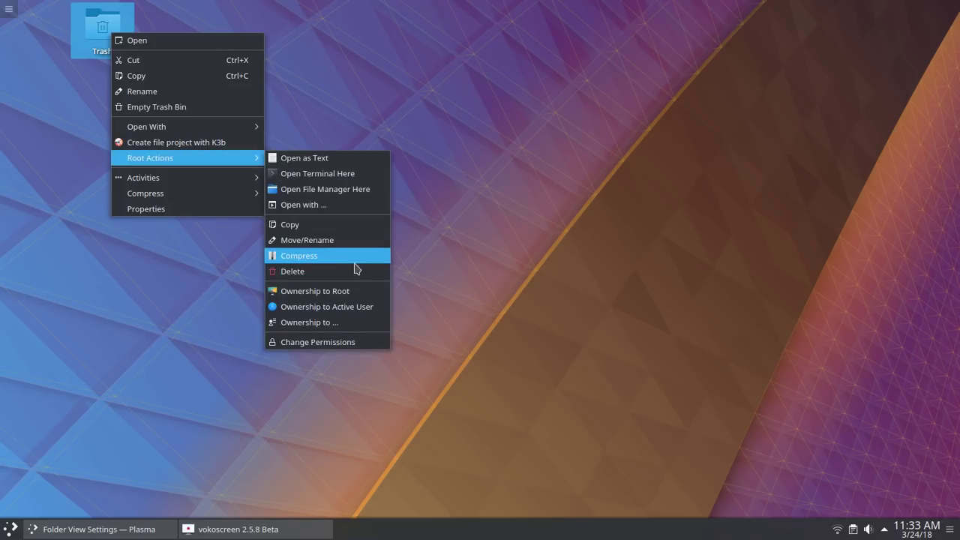
pyautogui.click(399, 245)
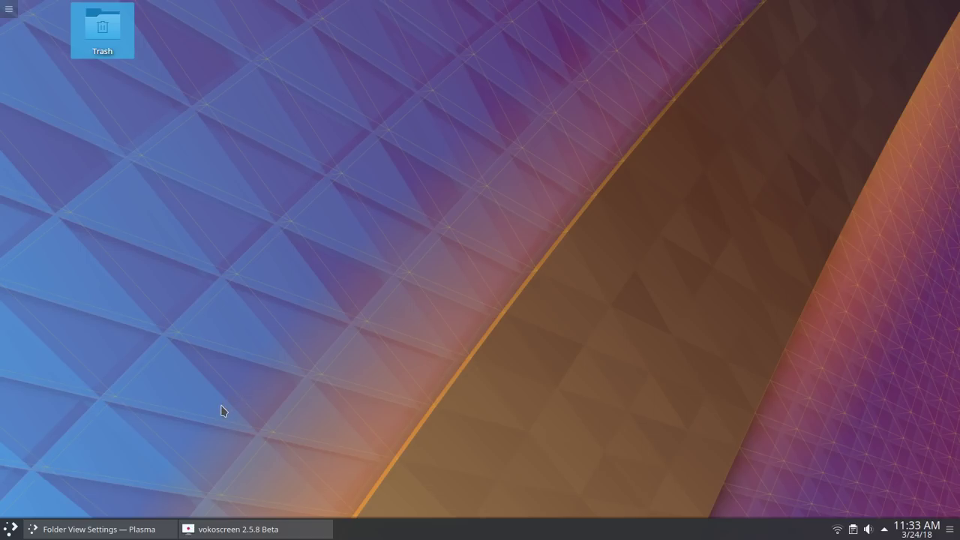
# Step: Replace the Application Launcher with the Application Menu alternative and check the new cascading menu
pyautogui.click(10, 529)
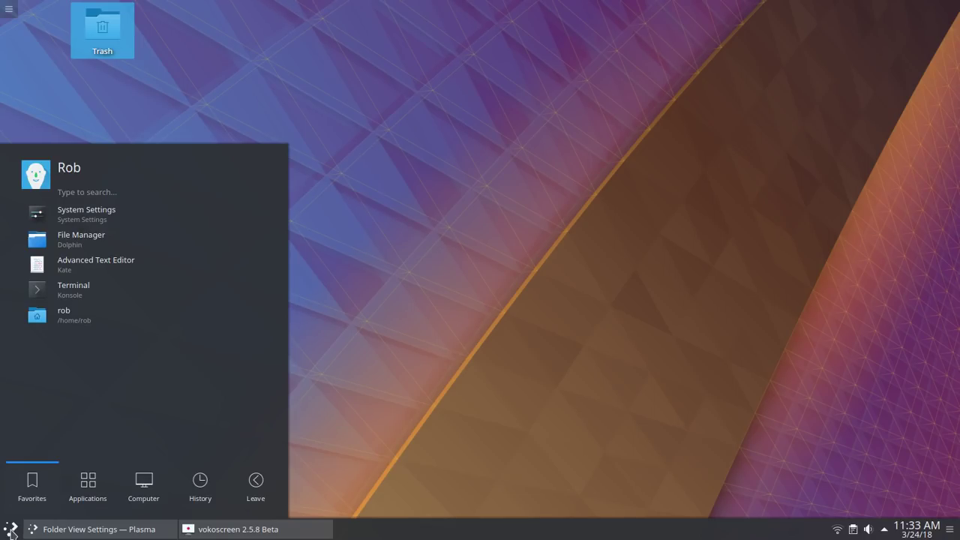
pyautogui.rightClick(11, 534)
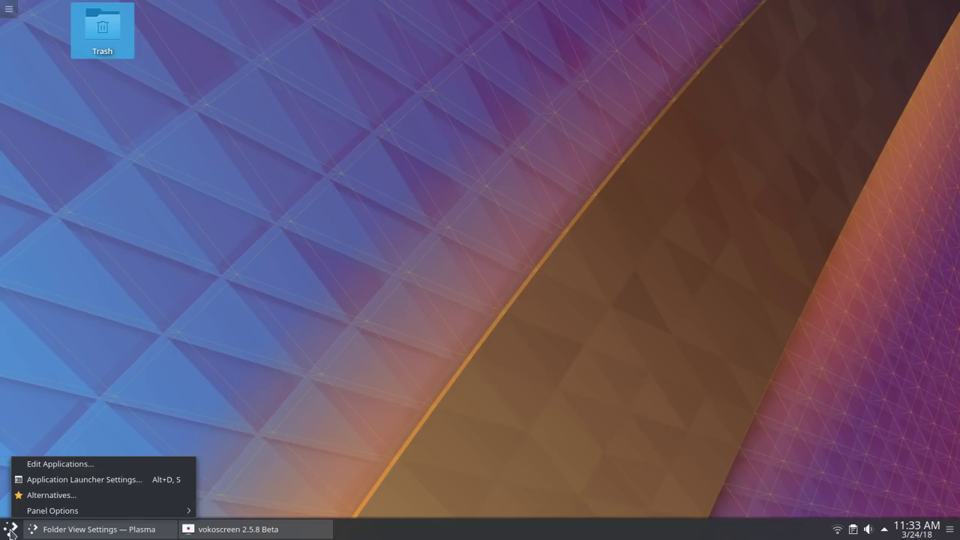
pyautogui.click(47, 495)
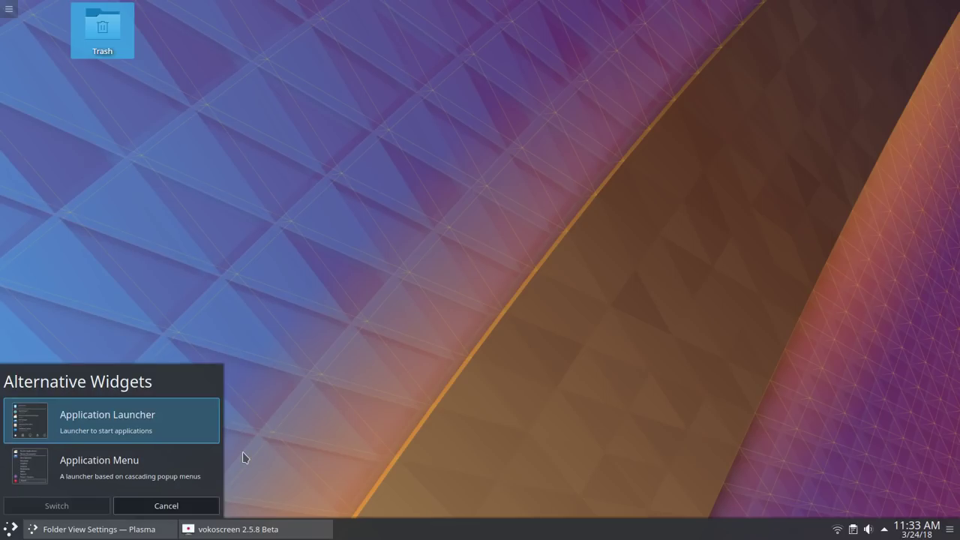
pyautogui.click(105, 472)
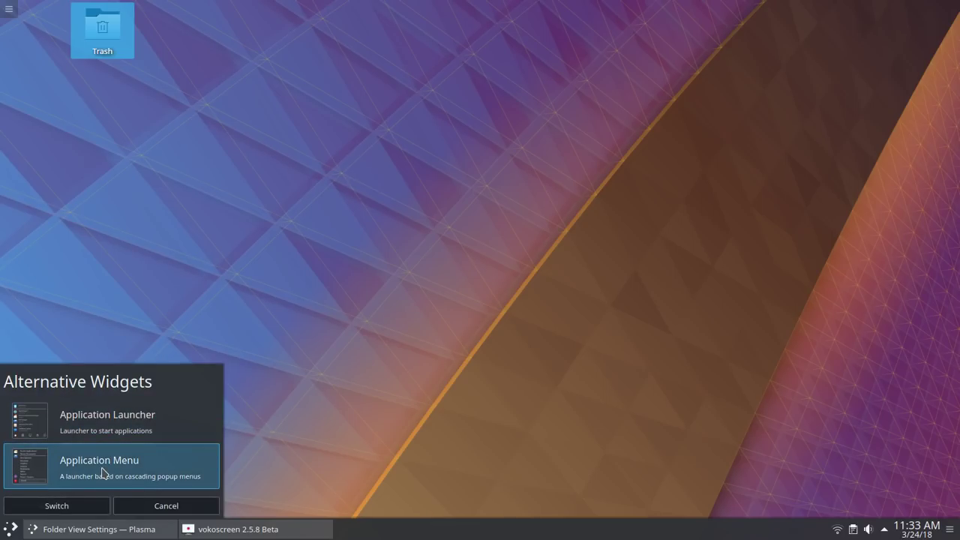
pyautogui.click(86, 507)
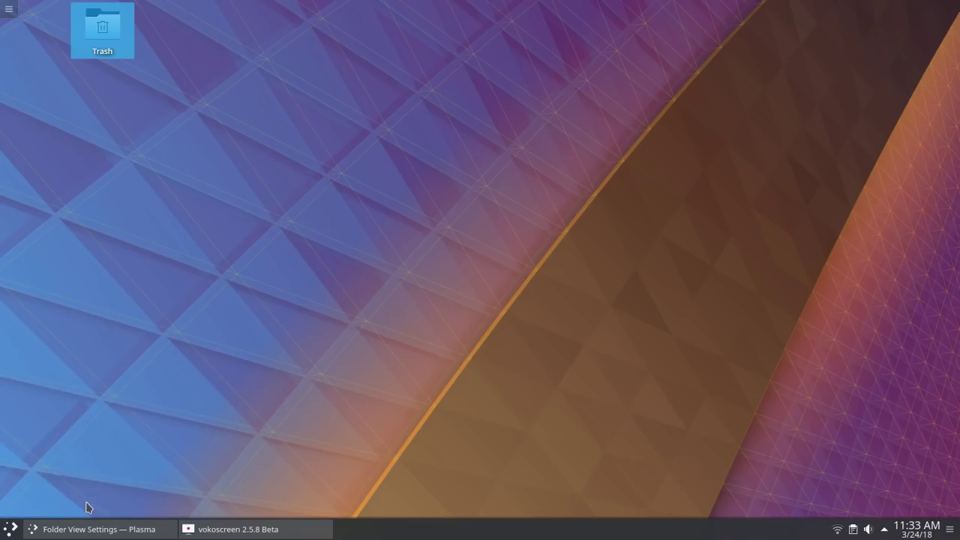
pyautogui.click(11, 530)
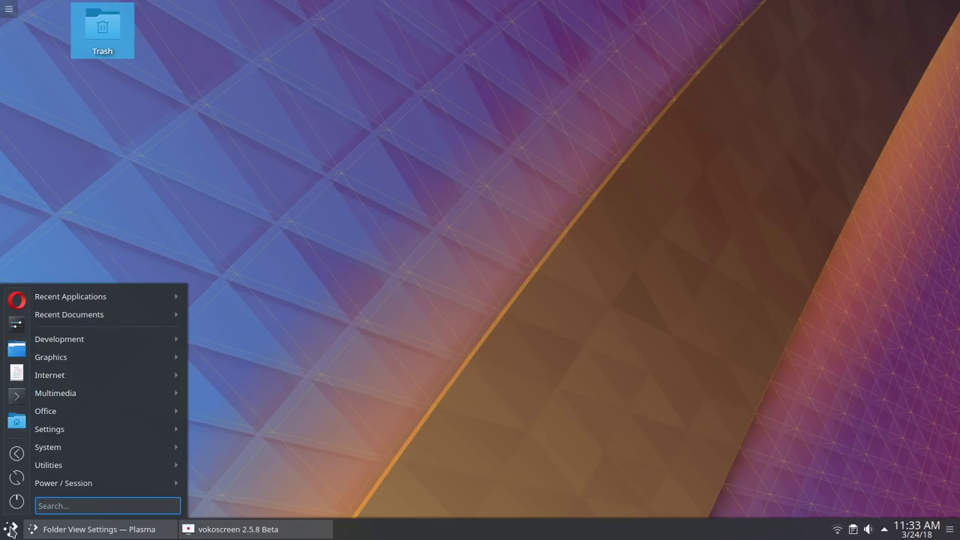
pyautogui.click(10, 531)
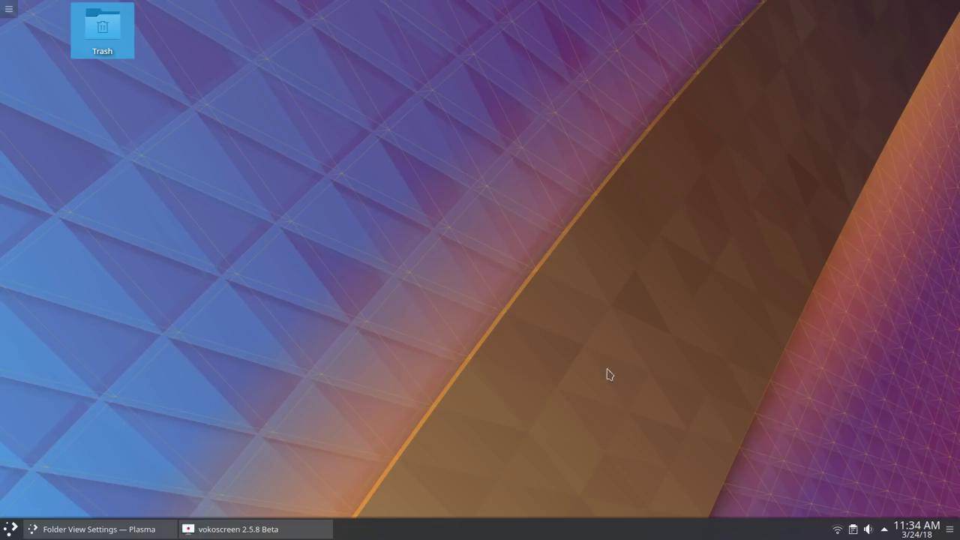
# Step: Add a spacer to the panel and move it between the application menu and the task manager
pyautogui.click(950, 530)
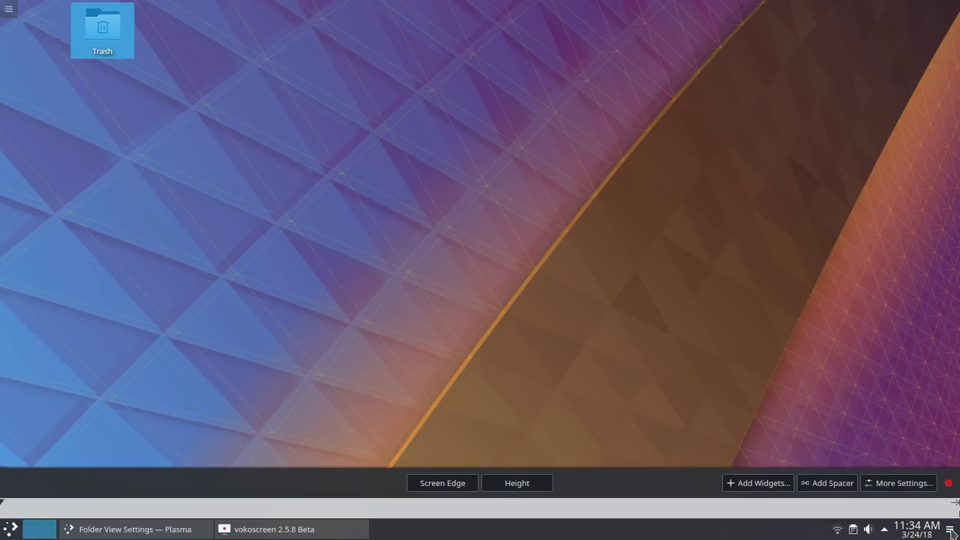
pyautogui.moveTo(347, 536)
pyautogui.click(469, 349)
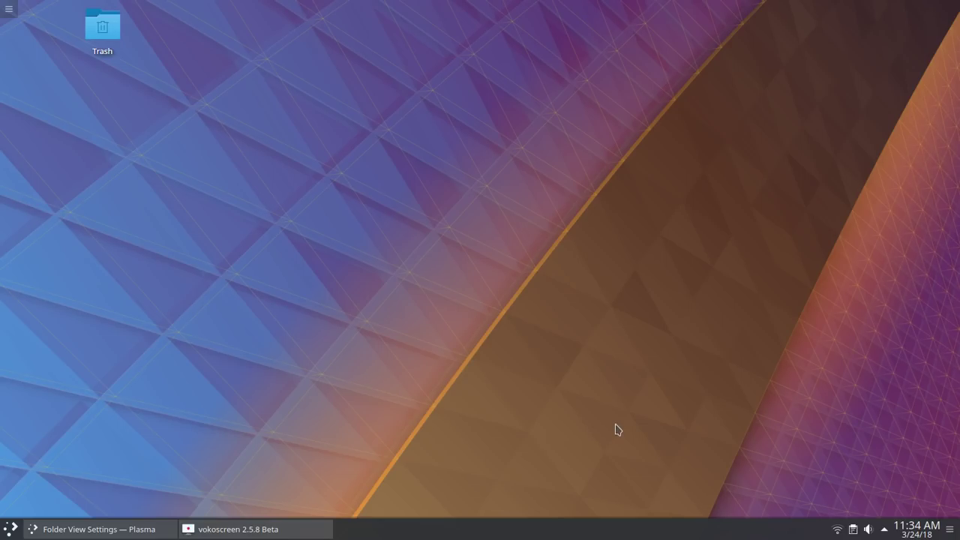
pyautogui.click(949, 528)
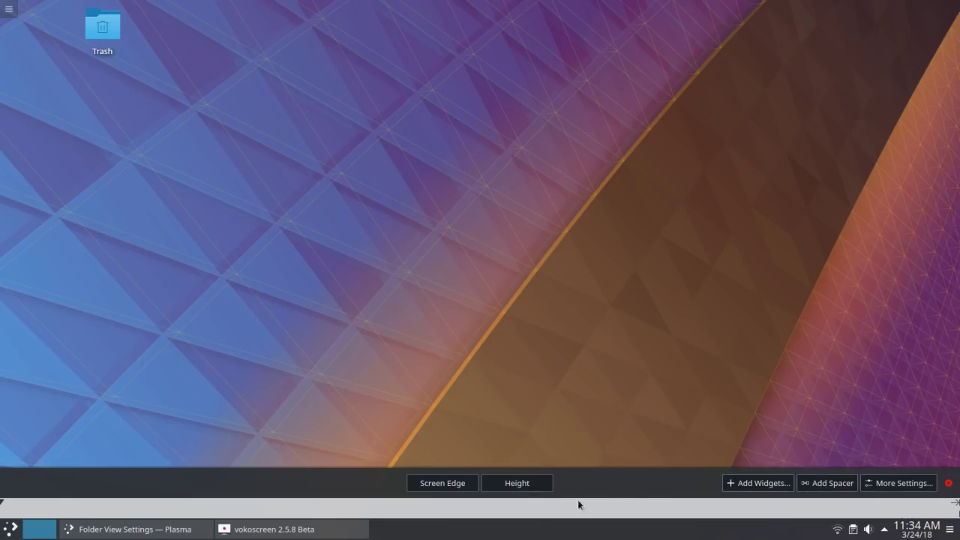
pyautogui.click(837, 487)
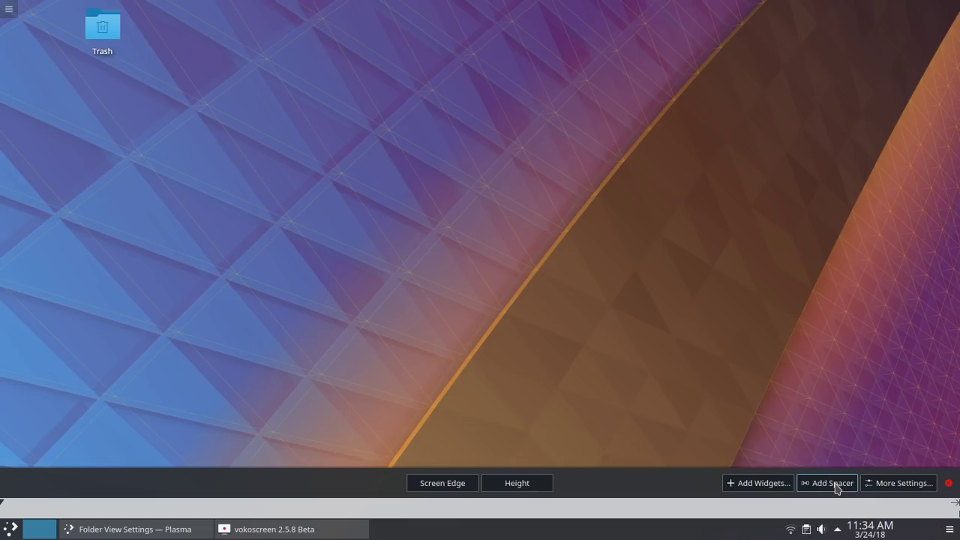
pyautogui.moveTo(921, 534)
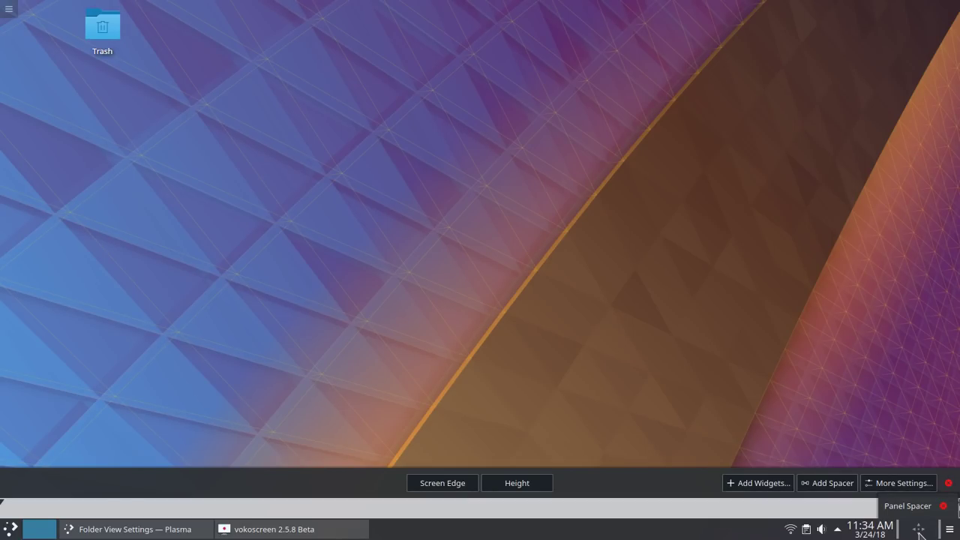
pyautogui.moveTo(919, 534); pyautogui.dragTo(83, 531)
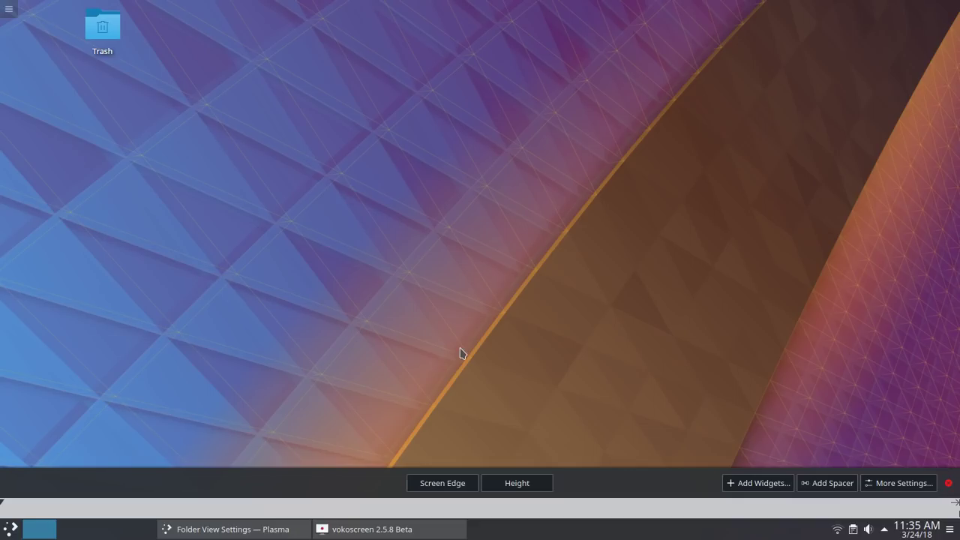
# Step: Make the panel slightly taller and leave panel editing
pyautogui.moveTo(442, 484)
pyautogui.mouseDown()
pyautogui.moveTo(515, 5)
pyautogui.moveTo(442, 141)
pyautogui.moveTo(664, 123)
pyautogui.moveTo(515, 159)
pyautogui.moveTo(454, 489)
pyautogui.mouseUp()
pyautogui.moveTo(455, 486); pyautogui.dragTo(450, 438)
pyautogui.moveTo(517, 486); pyautogui.dragTo(517, 476)
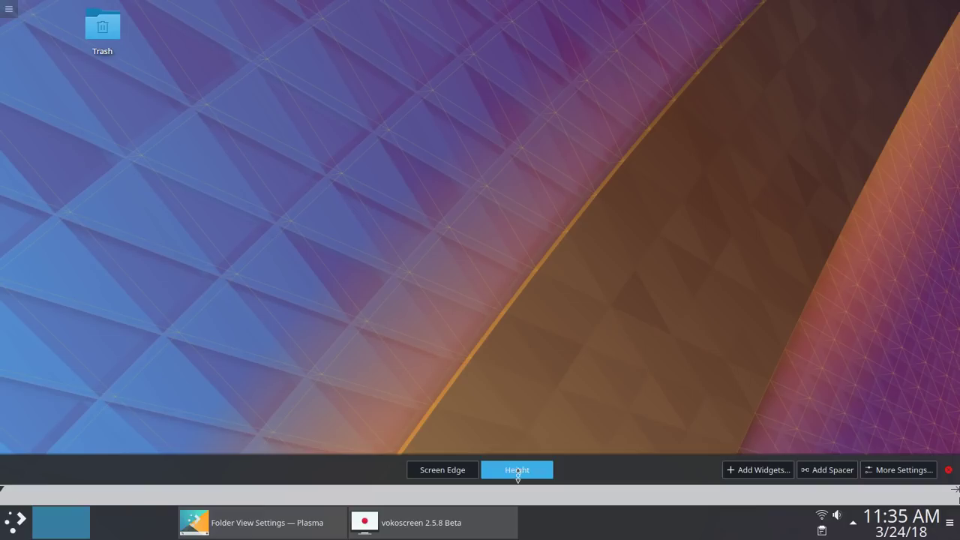
pyautogui.moveTo(517, 476); pyautogui.dragTo(516, 485)
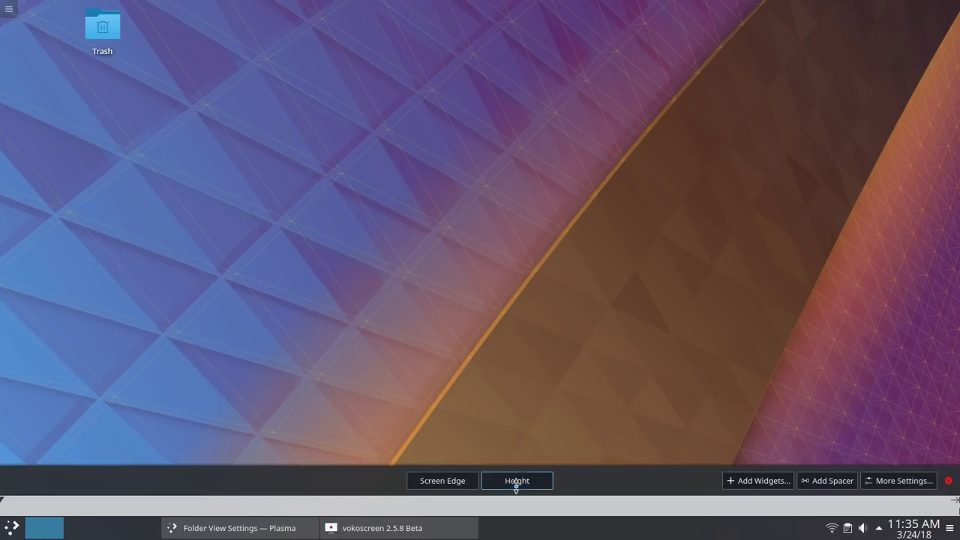
pyautogui.click(571, 426)
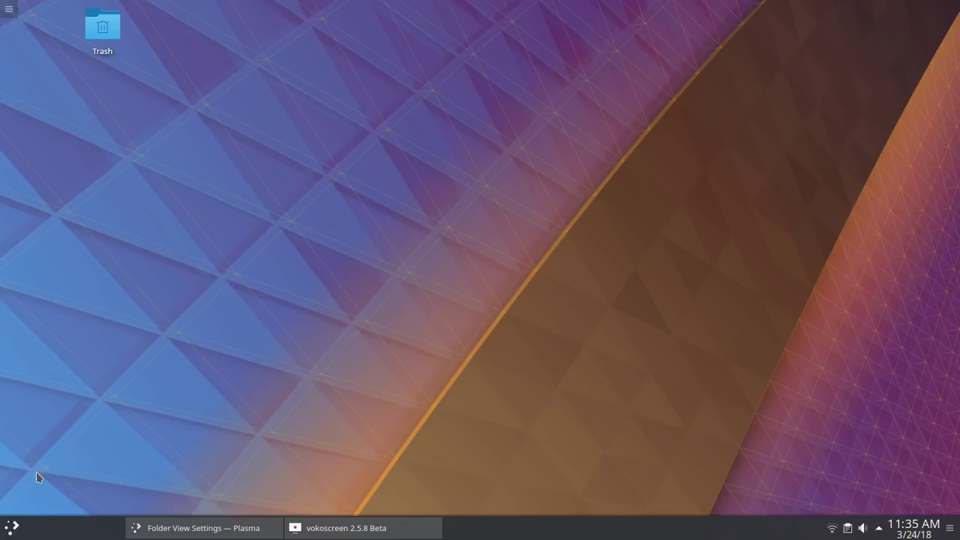
# Step: Add Konsole from the System applications to the panel as a widget
pyautogui.click(11, 528)
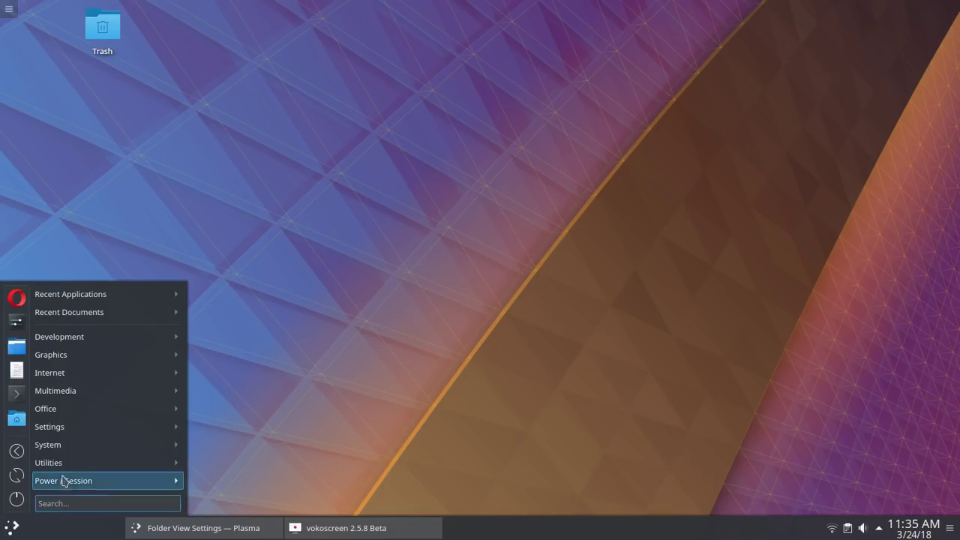
pyautogui.moveTo(66, 444)
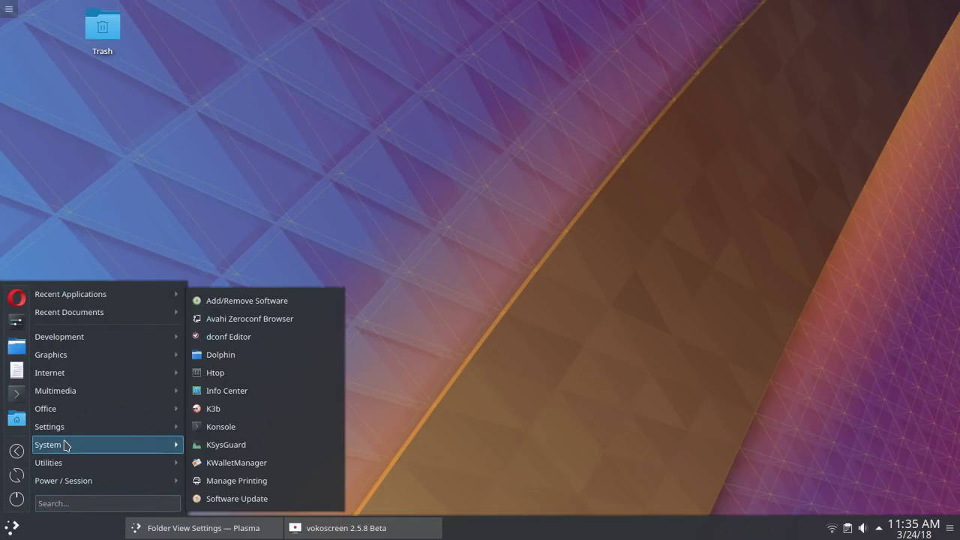
pyautogui.press('Escape')
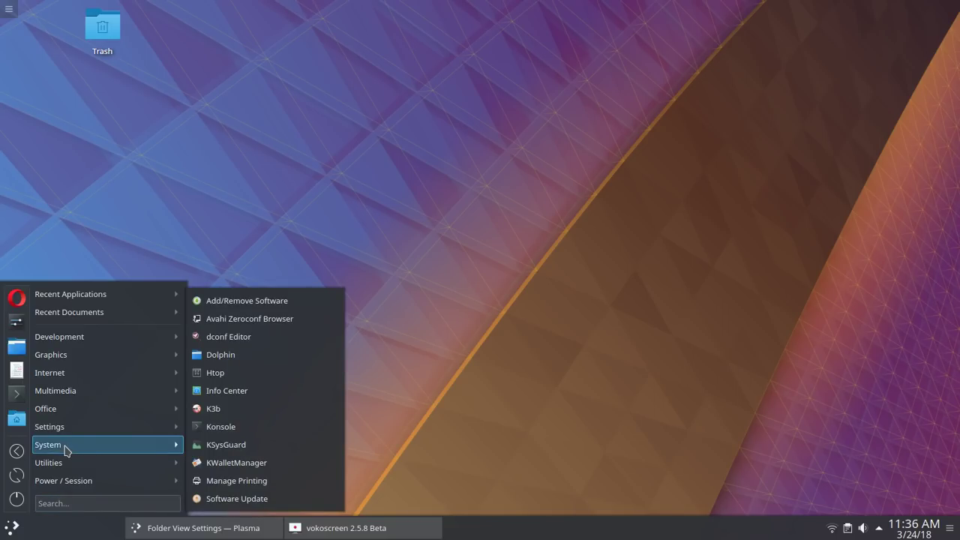
pyautogui.rightClick(219, 428)
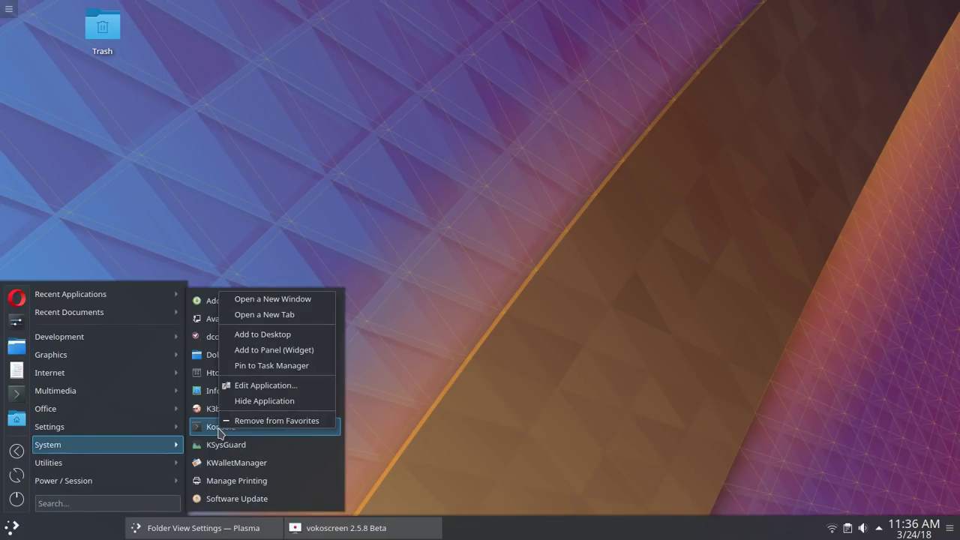
pyautogui.click(291, 350)
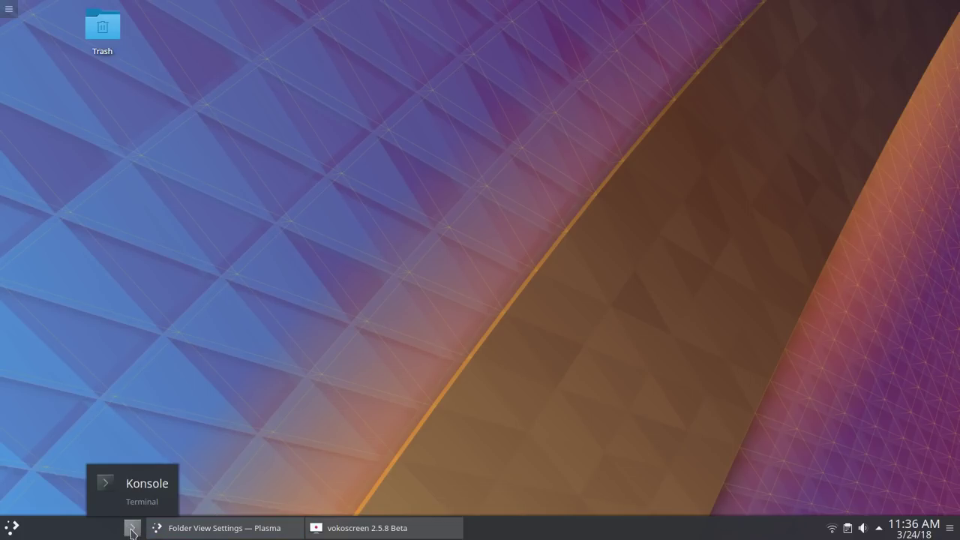
# Step: Add Opera from the Internet applications to the panel as a widget
pyautogui.click(4, 529)
pyautogui.moveTo(97, 377)
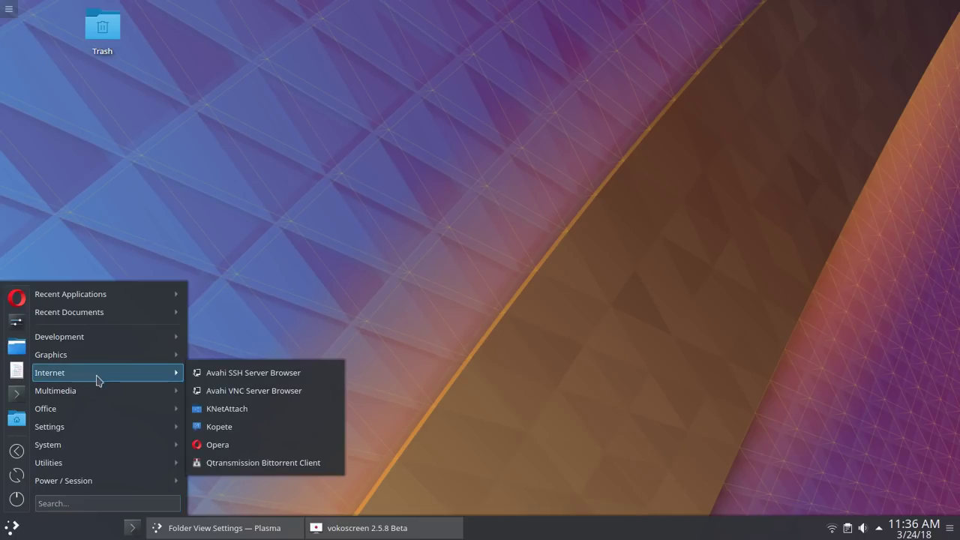
pyautogui.rightClick(226, 446)
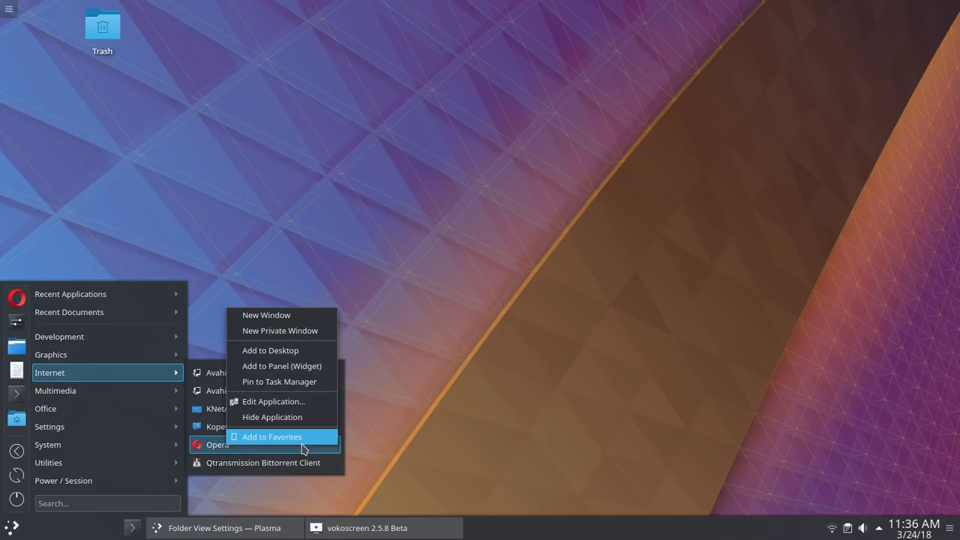
pyautogui.click(289, 382)
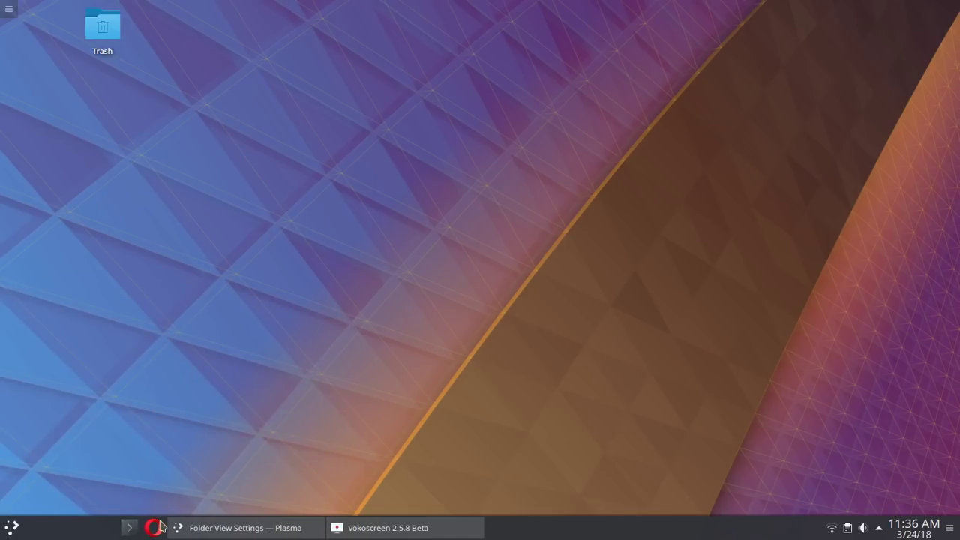
# Step: Add Spectacle from the Utilities applications to the panel as a widget
pyautogui.click(11, 526)
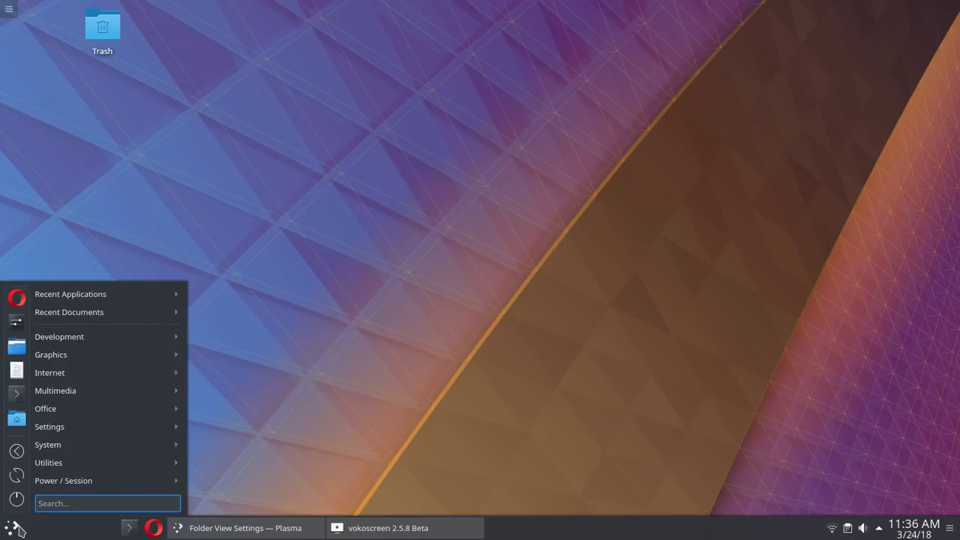
pyautogui.moveTo(56, 448)
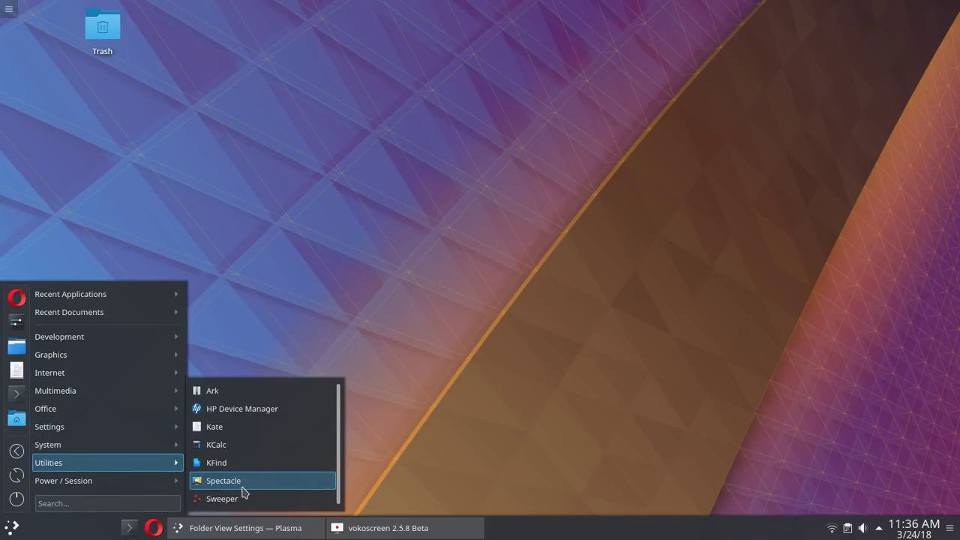
pyautogui.rightClick(244, 487)
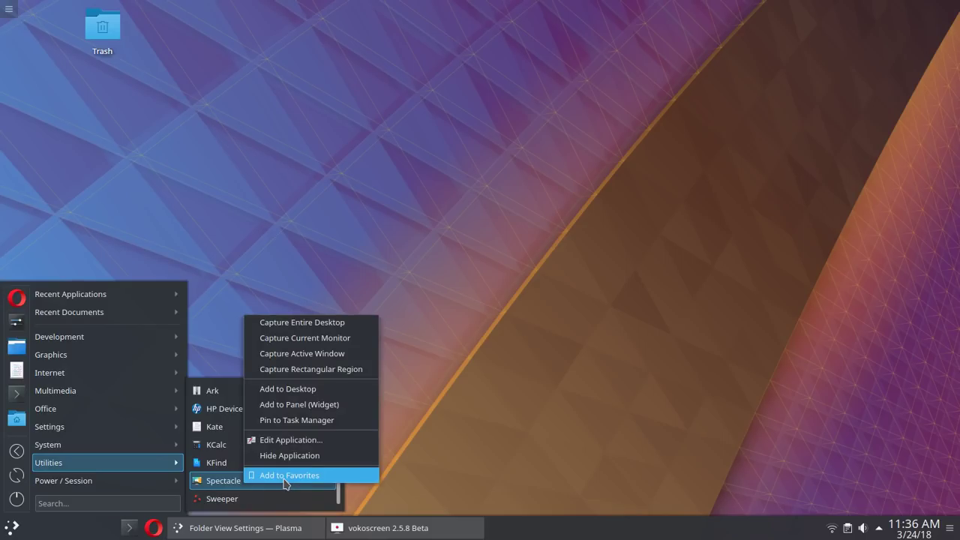
pyautogui.click(291, 405)
# Step: Add KCalc from the Utilities applications to the panel as a widget
pyautogui.click(9, 529)
pyautogui.moveTo(39, 463)
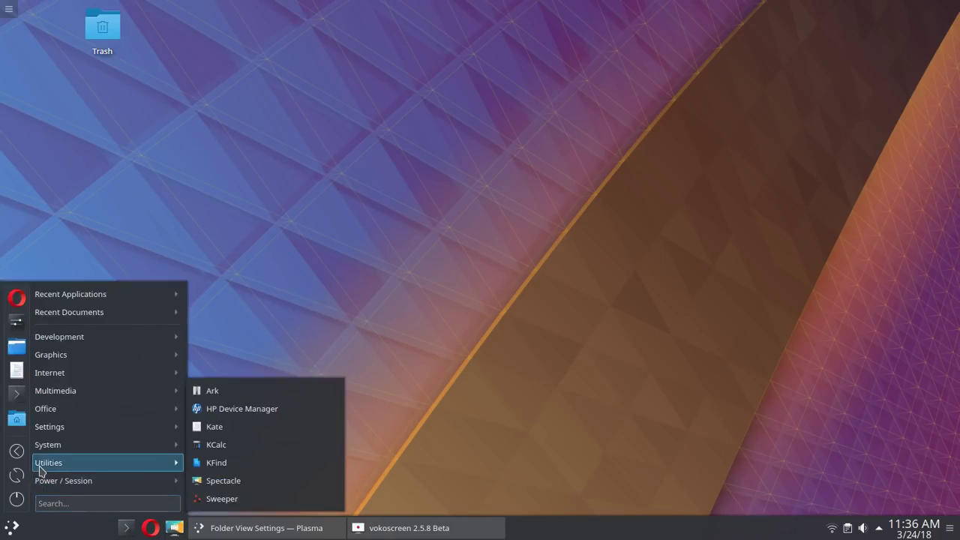
pyautogui.moveTo(150, 480)
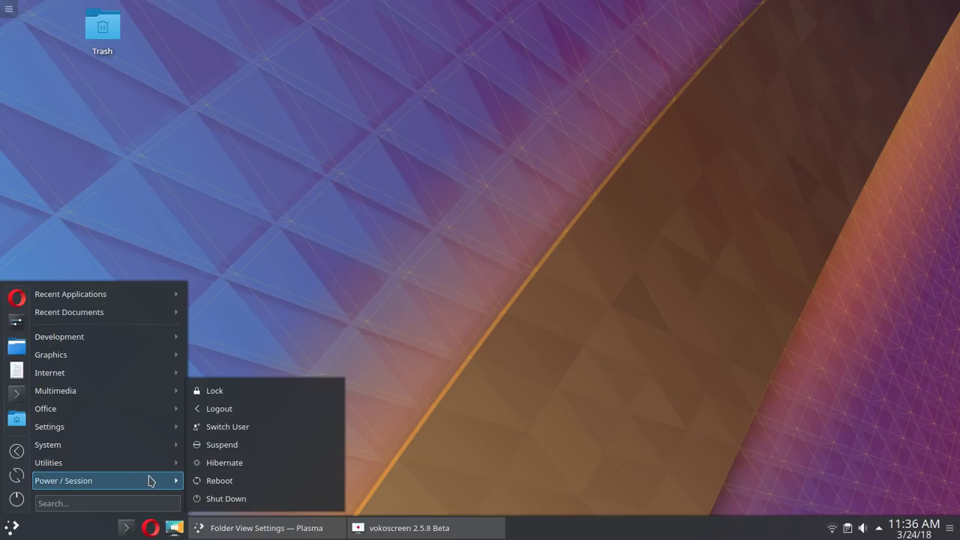
pyautogui.moveTo(154, 447)
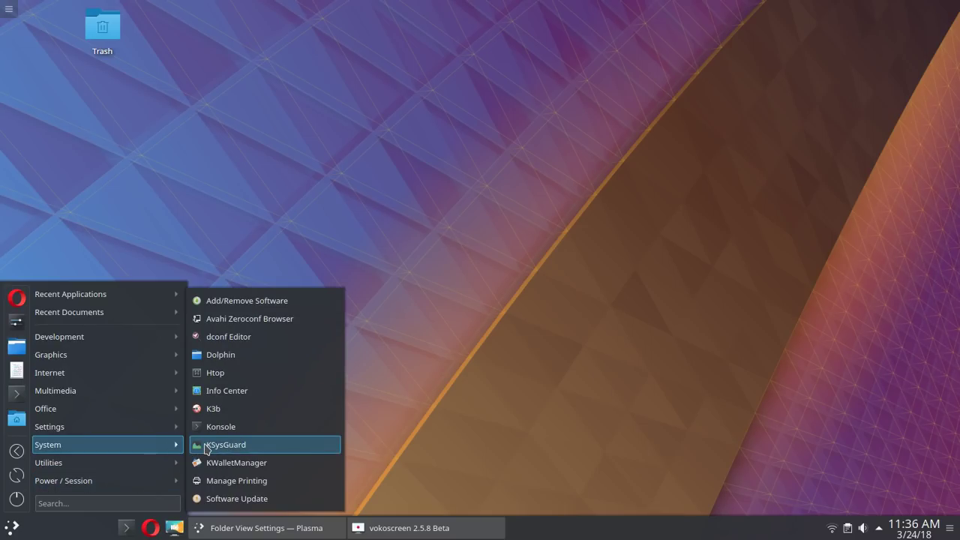
pyautogui.moveTo(137, 465)
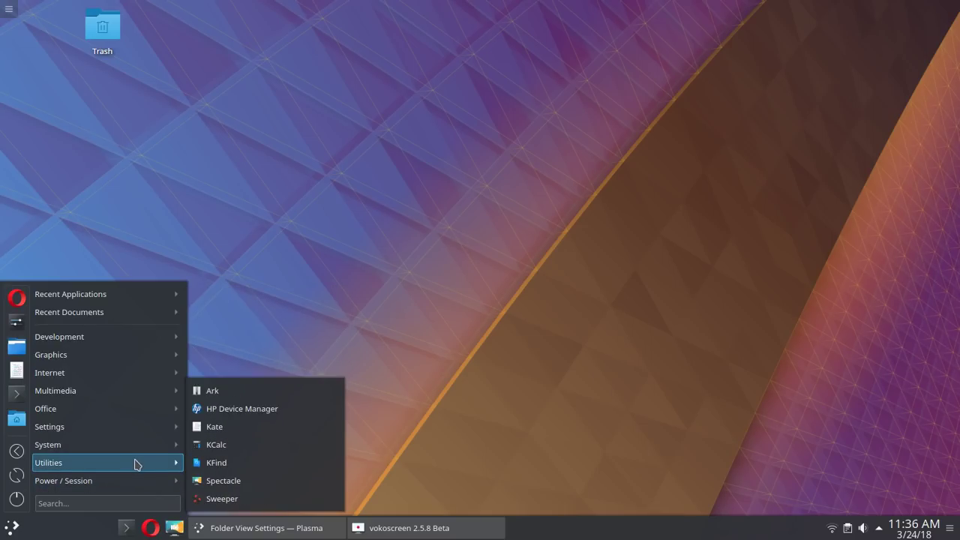
pyautogui.rightClick(223, 446)
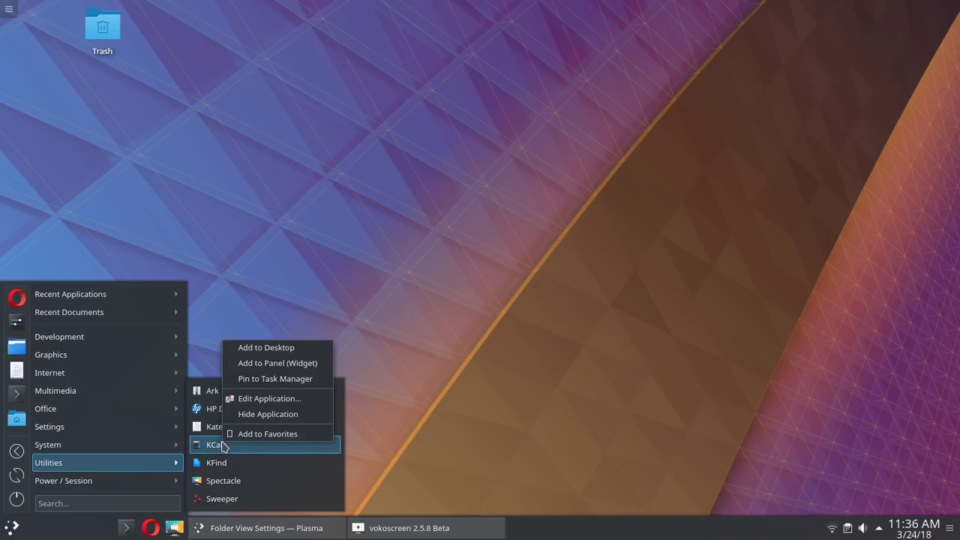
pyautogui.click(287, 373)
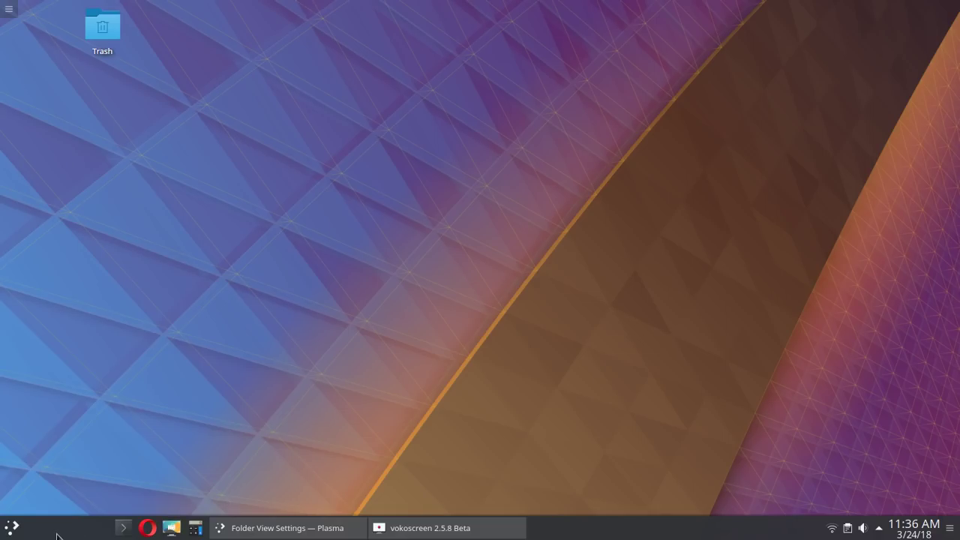
# Step: Rearrange the panel so the Konsole, Opera, Spectacle and KCalc shortcuts sit directly after the pager, ahead of the spacer
pyautogui.click(949, 531)
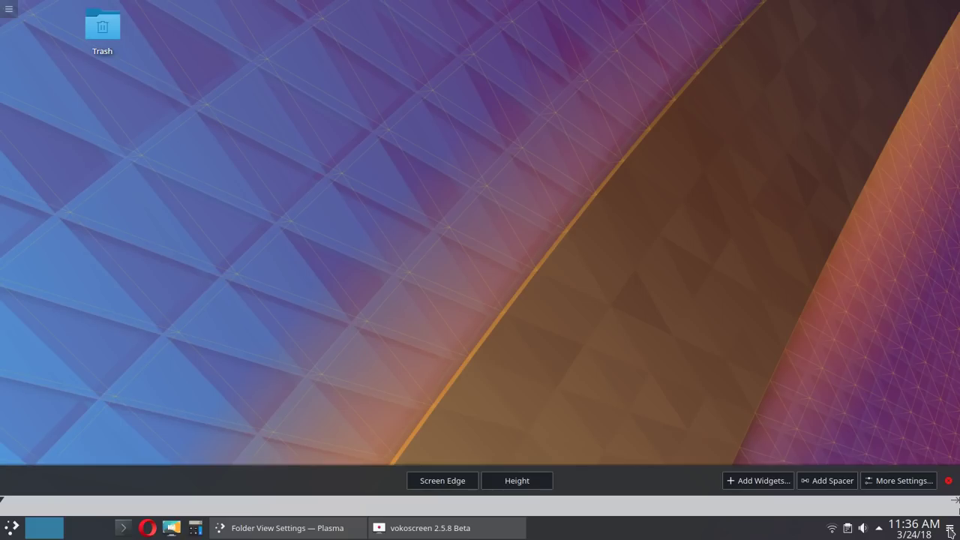
pyautogui.click(949, 530)
pyautogui.rightClick(661, 537)
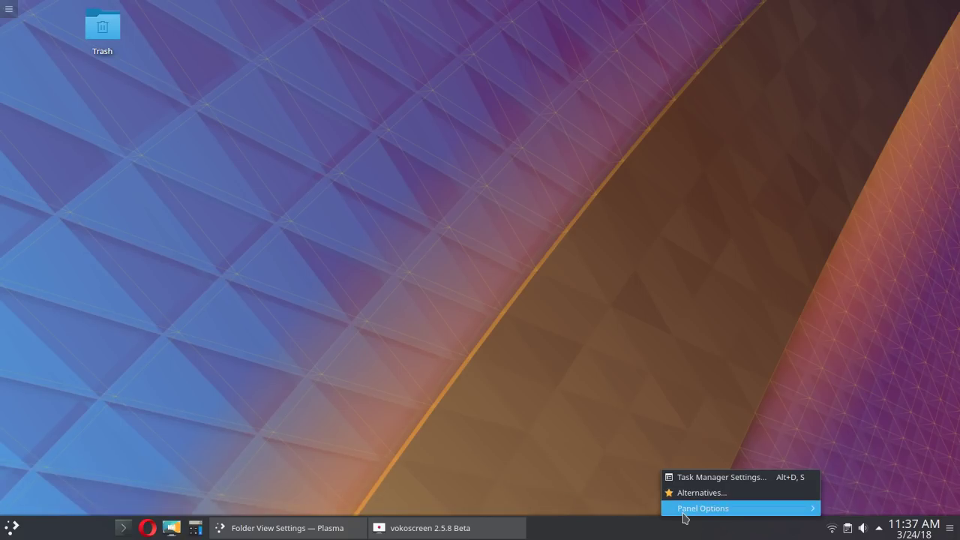
pyautogui.moveTo(684, 517)
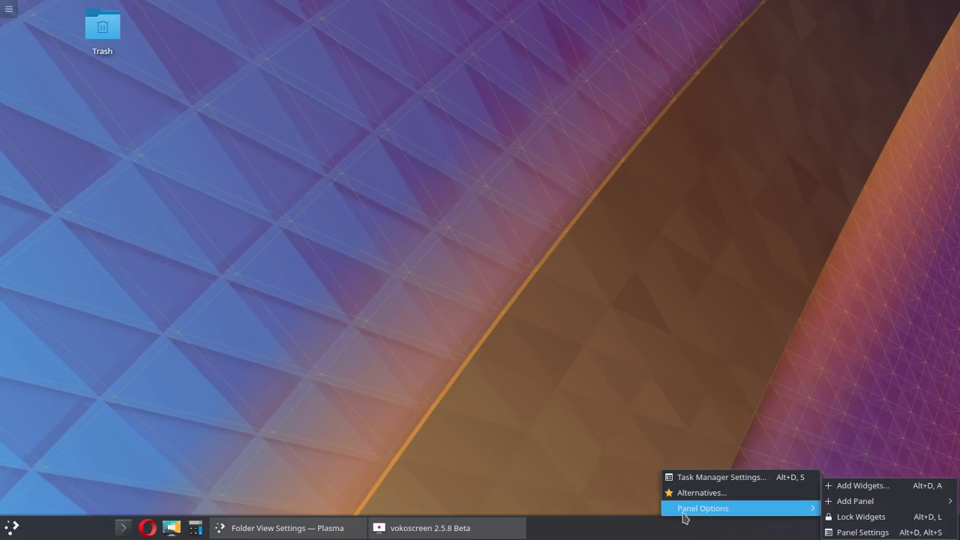
pyautogui.click(836, 531)
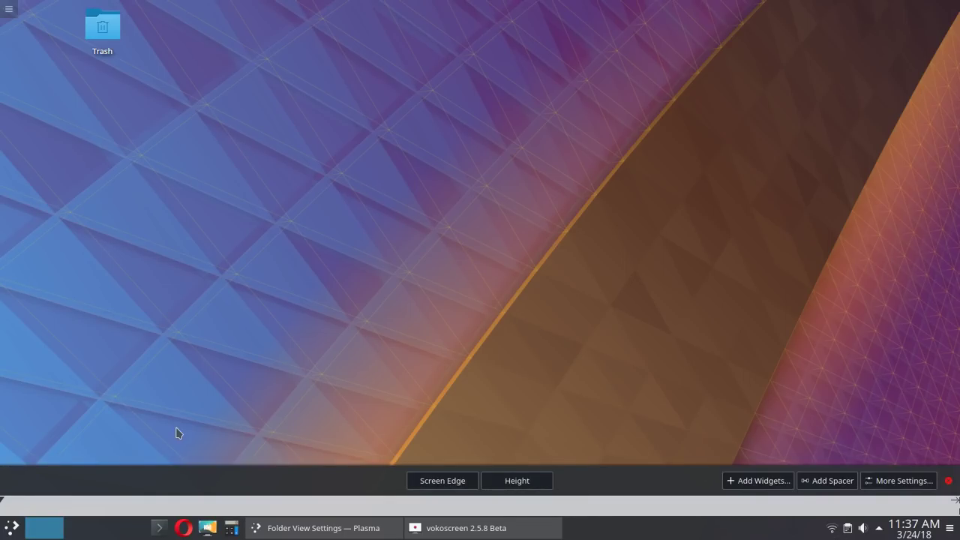
pyautogui.moveTo(159, 528); pyautogui.dragTo(101, 531)
pyautogui.moveTo(189, 529)
pyautogui.moveTo(207, 529); pyautogui.dragTo(125, 529)
pyautogui.moveTo(233, 531)
pyautogui.moveTo(234, 533); pyautogui.dragTo(148, 530)
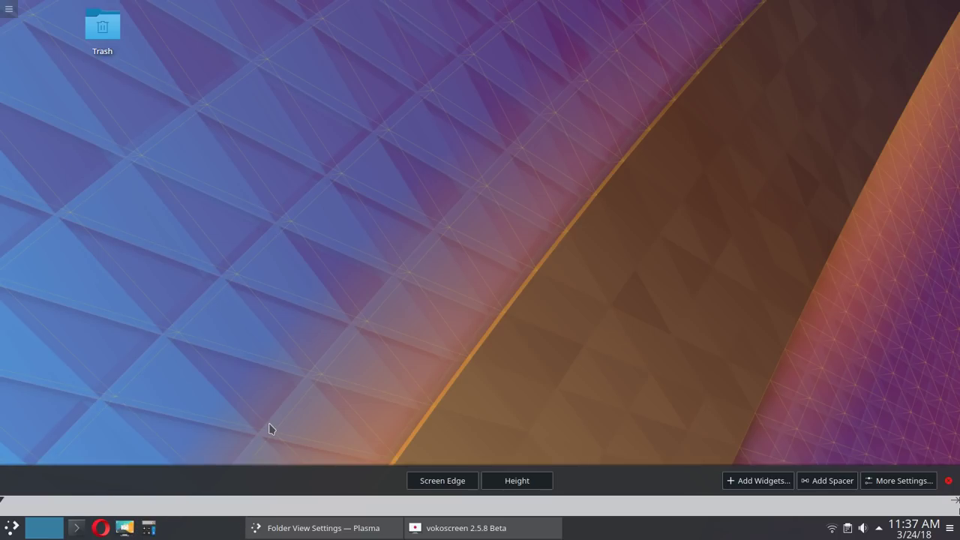
pyautogui.moveTo(316, 537)
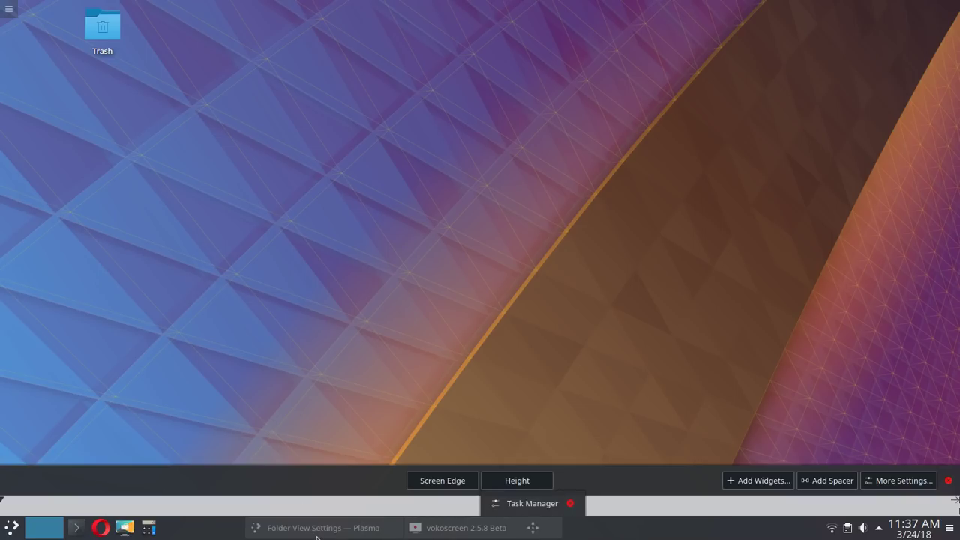
pyautogui.click(465, 314)
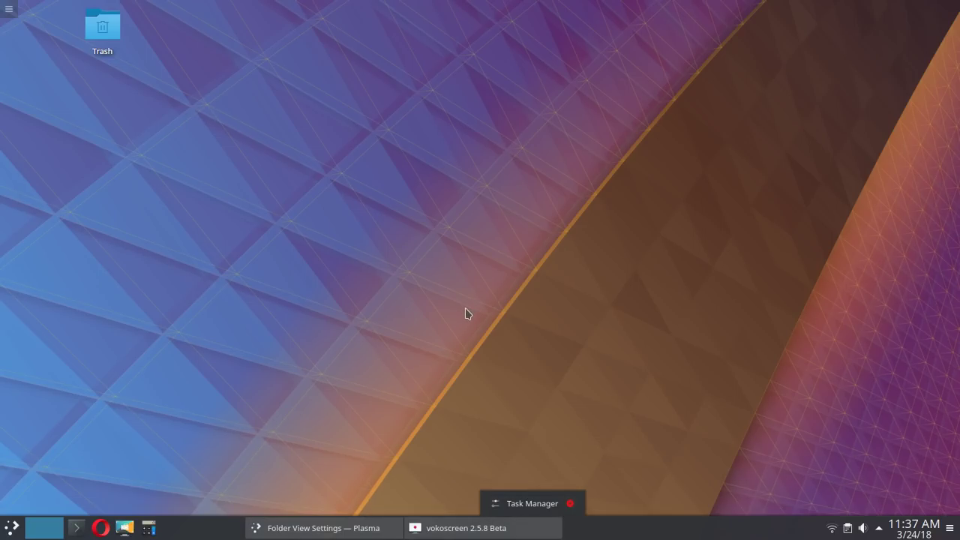
# Step: Close the Folder View Settings window and turn off the flexible size of the panel spacer
pyautogui.click(285, 529)
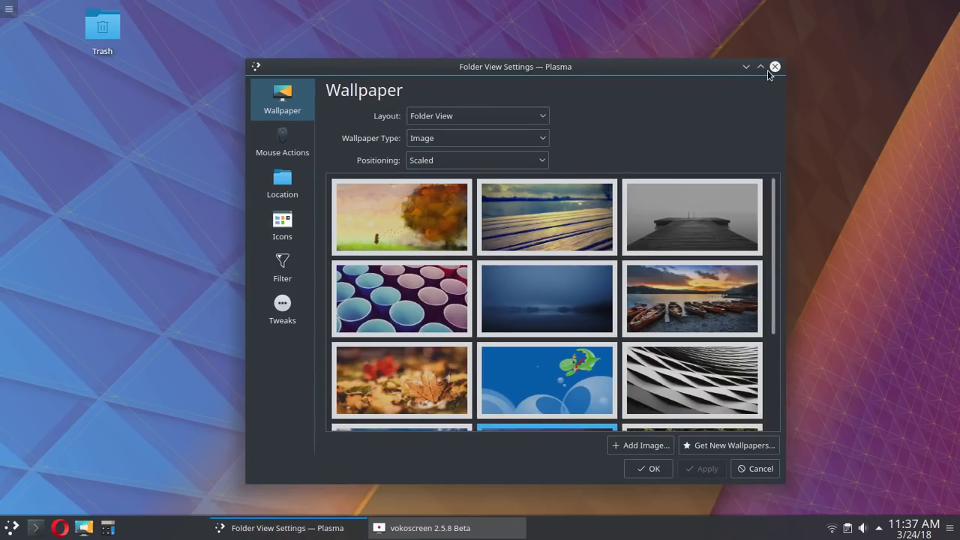
pyautogui.click(774, 67)
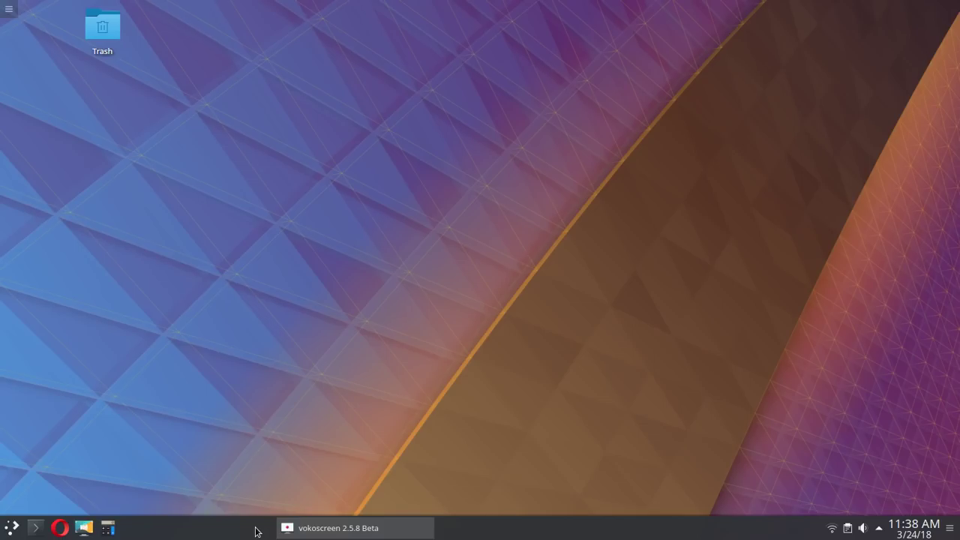
pyautogui.rightClick(200, 530)
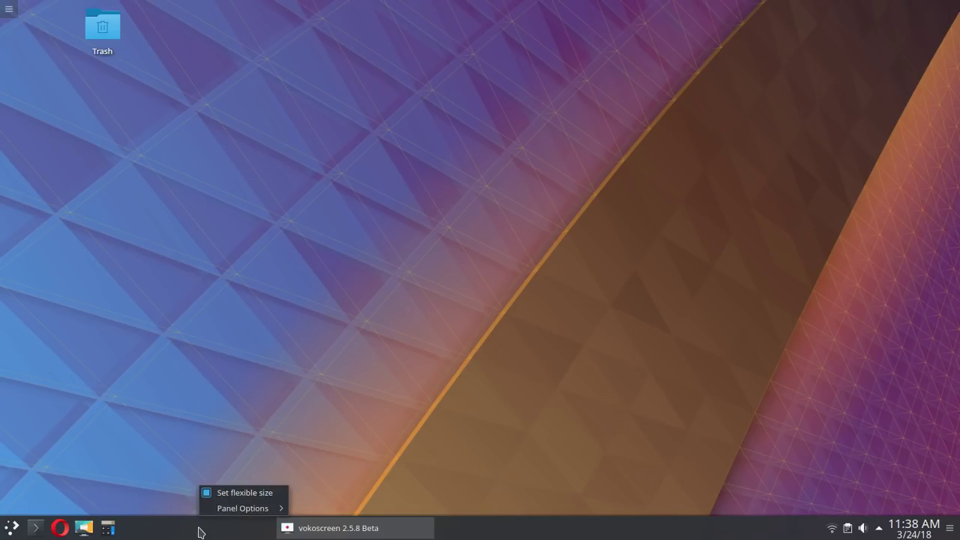
pyautogui.click(238, 493)
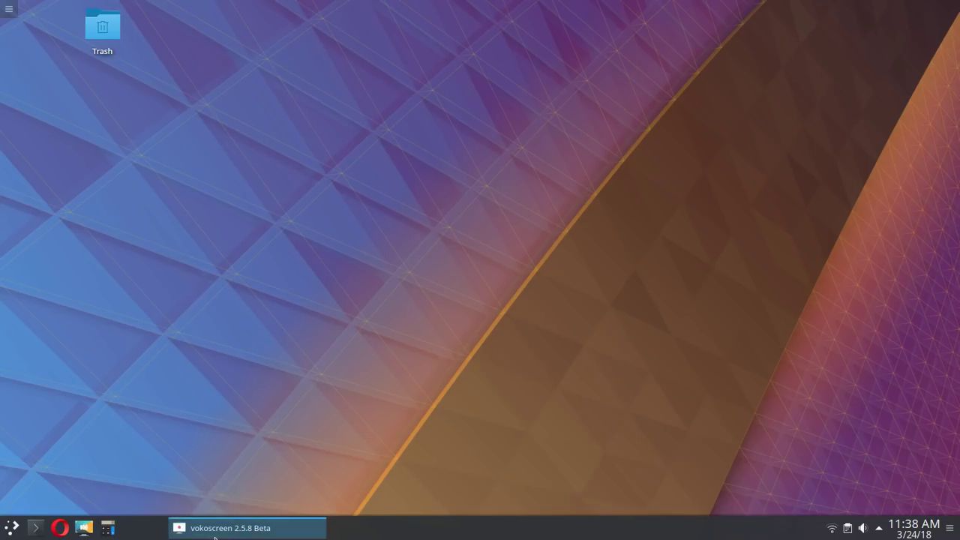
pyautogui.moveTo(178, 536)
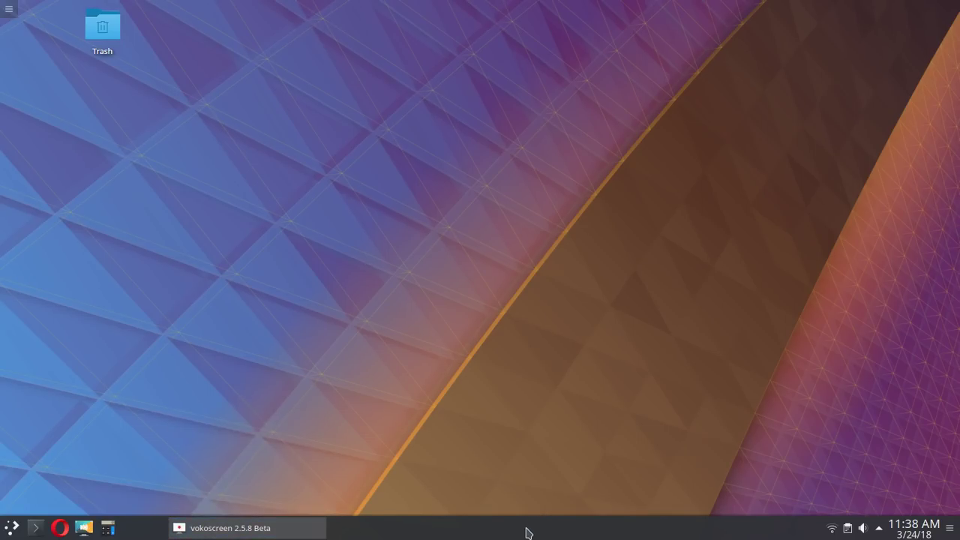
# Step: Widen the panel spacer between the KCalc shortcut and the task manager so the window entries start just before the panel's middle
pyautogui.click(949, 529)
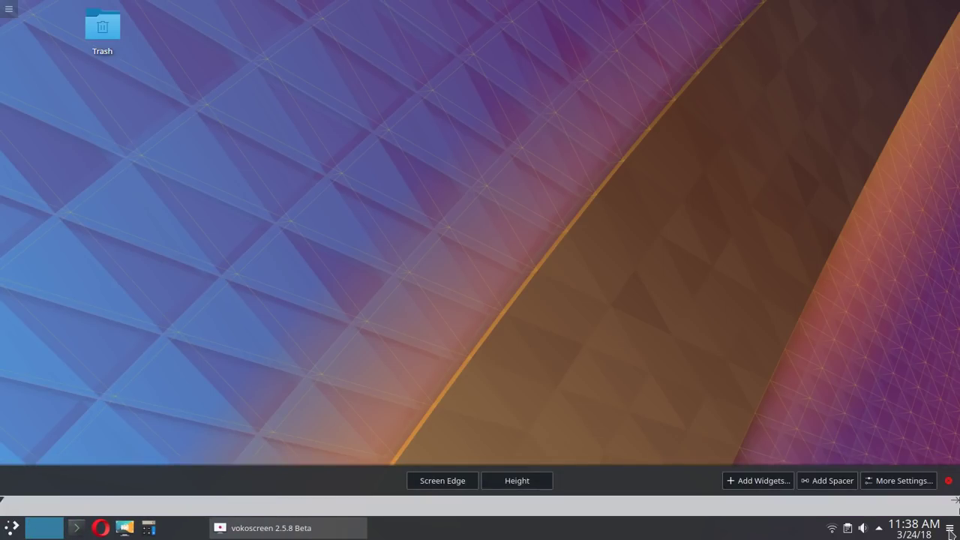
pyautogui.moveTo(193, 533)
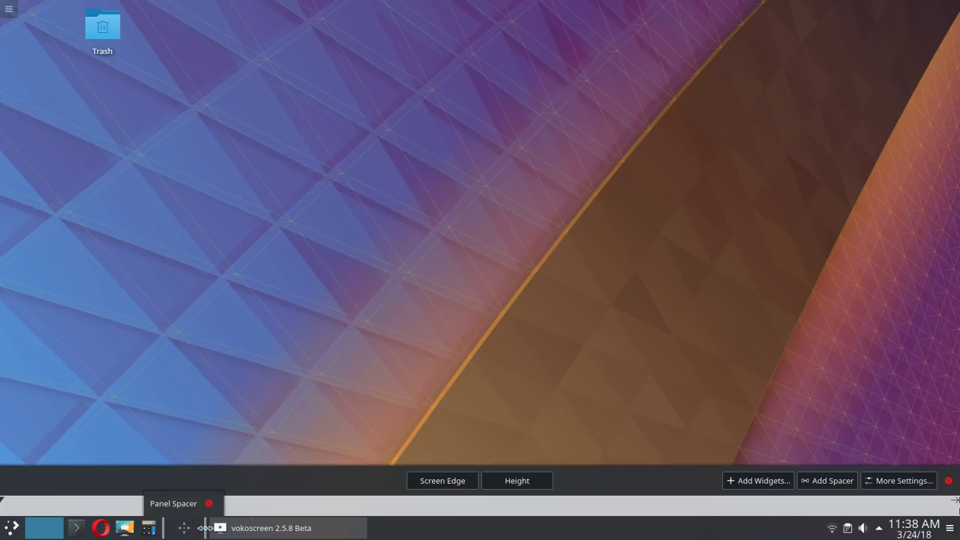
pyautogui.moveTo(203, 528); pyautogui.dragTo(368, 528)
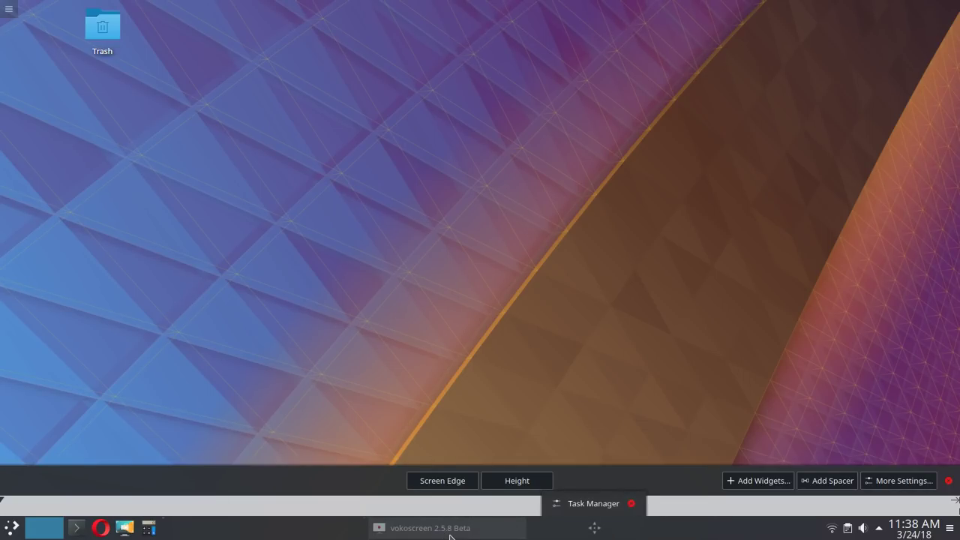
pyautogui.moveTo(365, 527); pyautogui.dragTo(403, 525)
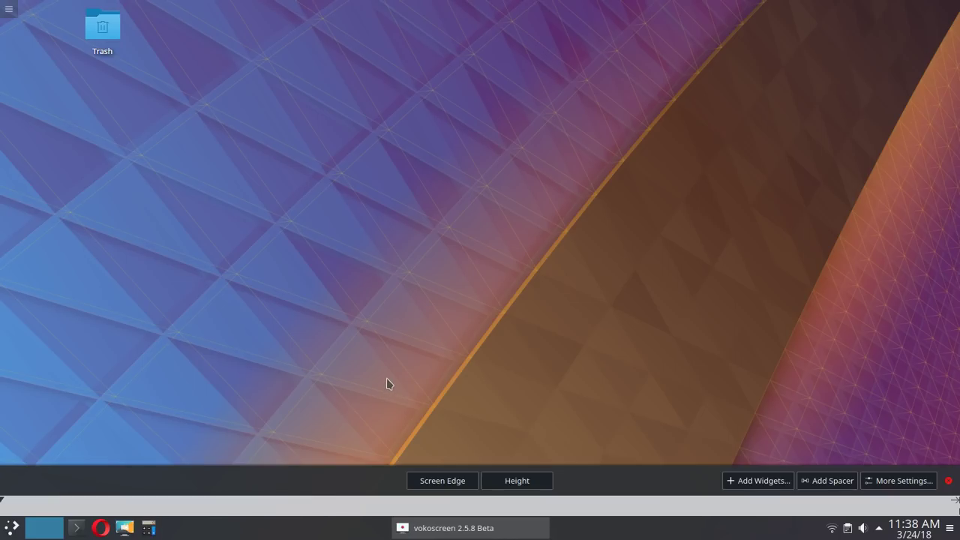
pyautogui.click(387, 384)
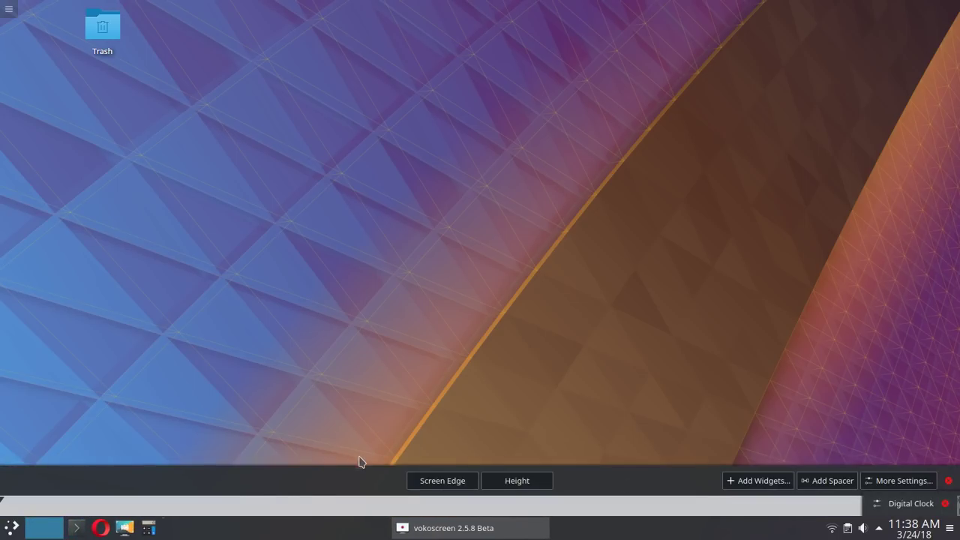
pyautogui.moveTo(387, 528); pyautogui.dragTo(414, 529)
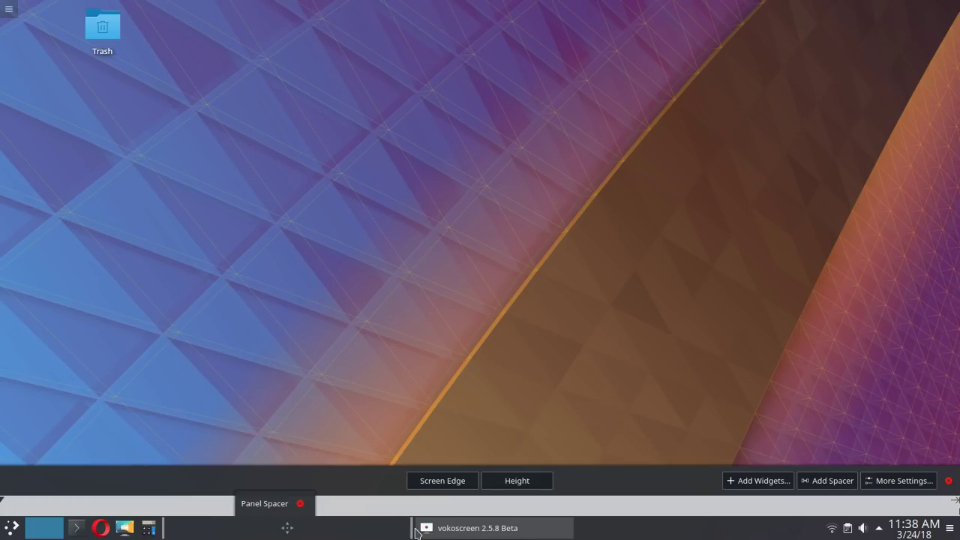
pyautogui.click(381, 377)
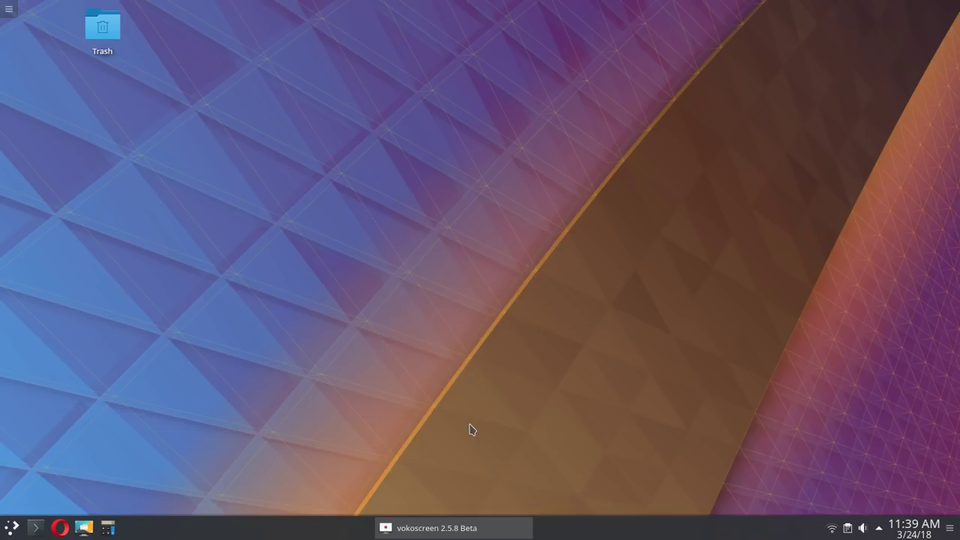
# Step: Open the desktop's wallpaper settings and look through the installed images and the online wallpaper downloads
pyautogui.rightClick(384, 265)
pyautogui.click(438, 492)
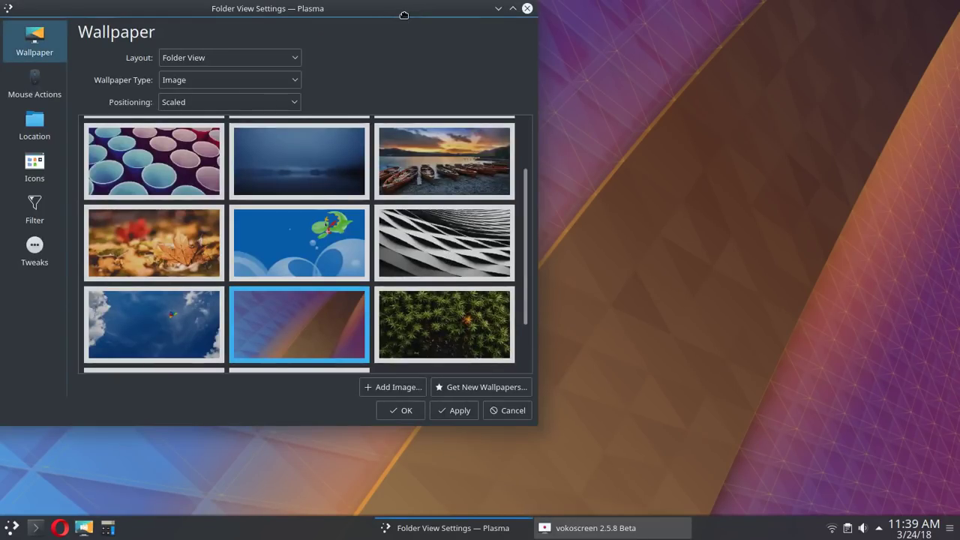
pyautogui.moveTo(403, 15); pyautogui.dragTo(587, 43)
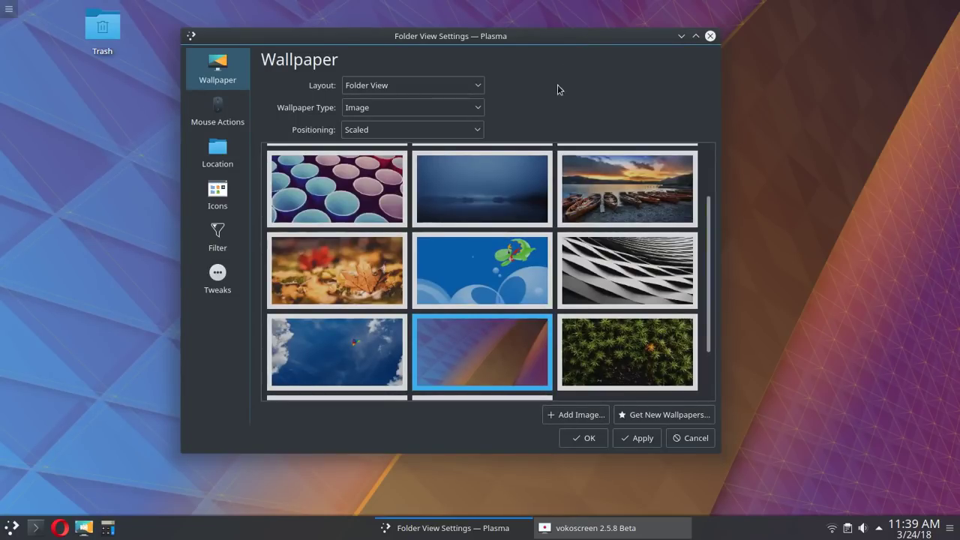
pyautogui.scroll(2, 713, 235)
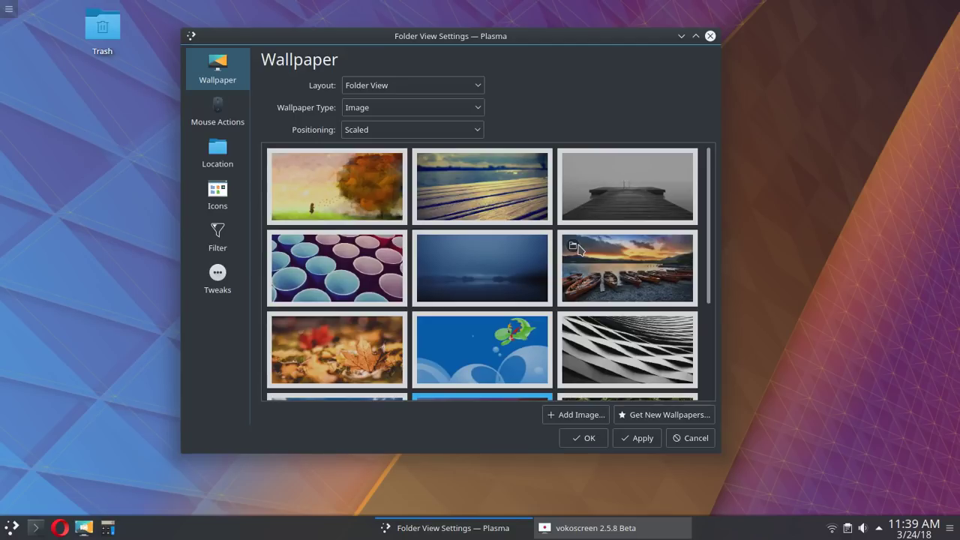
pyautogui.scroll(-3, 577, 248)
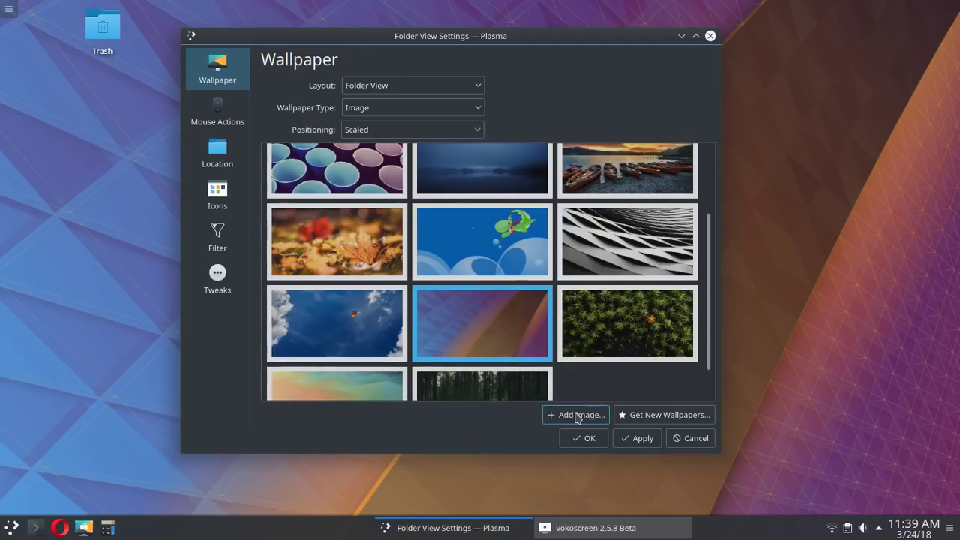
pyautogui.click(646, 416)
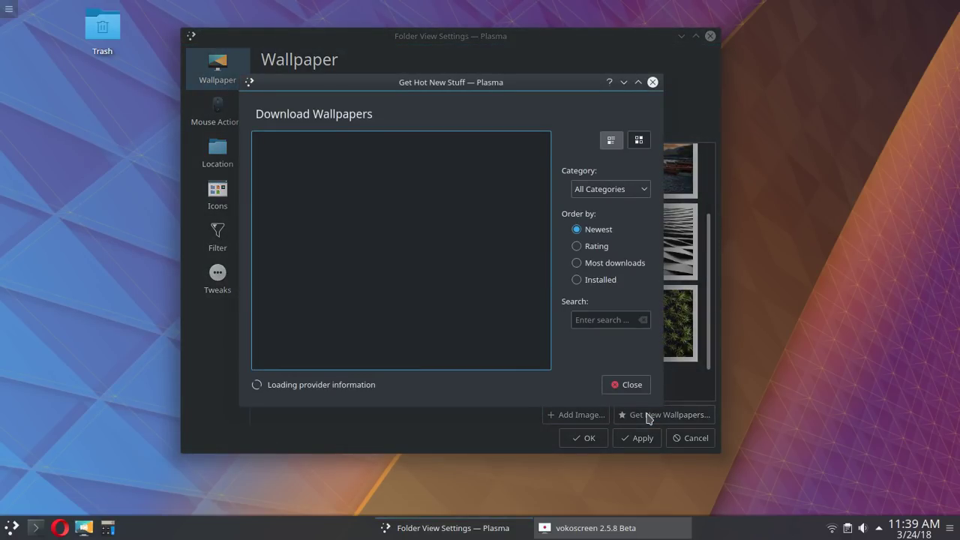
pyautogui.click(653, 83)
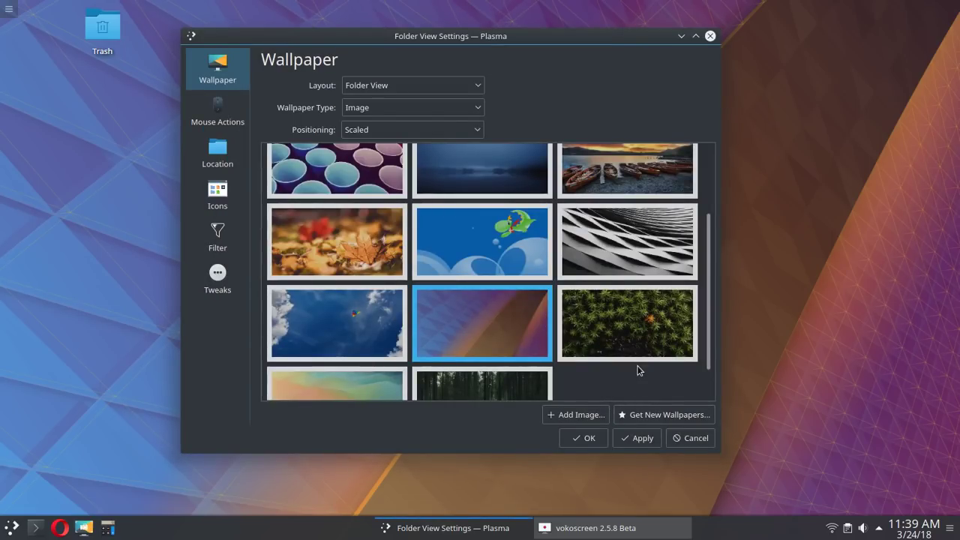
# Step: Apply the dark blue misty lake image as the desktop wallpaper
pyautogui.scroll(2, 638, 369)
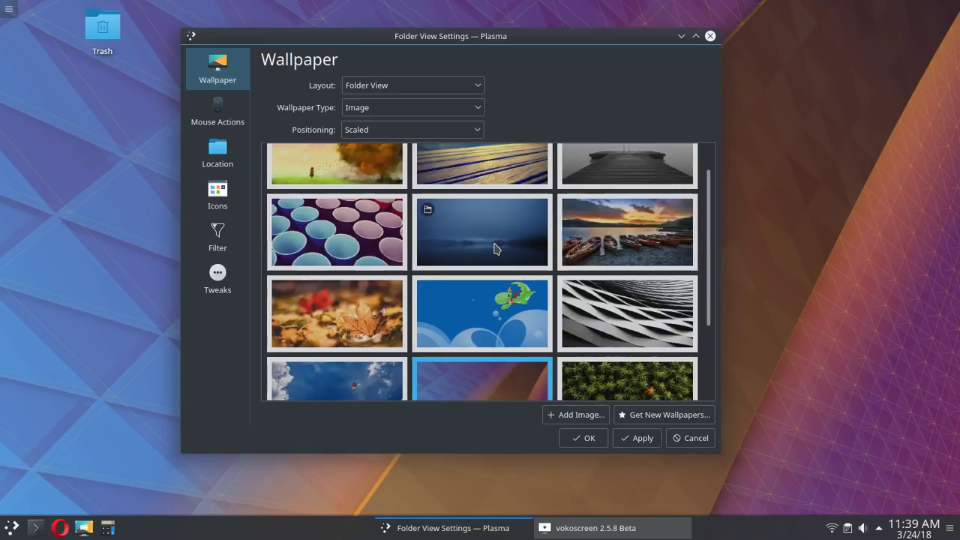
pyautogui.click(494, 248)
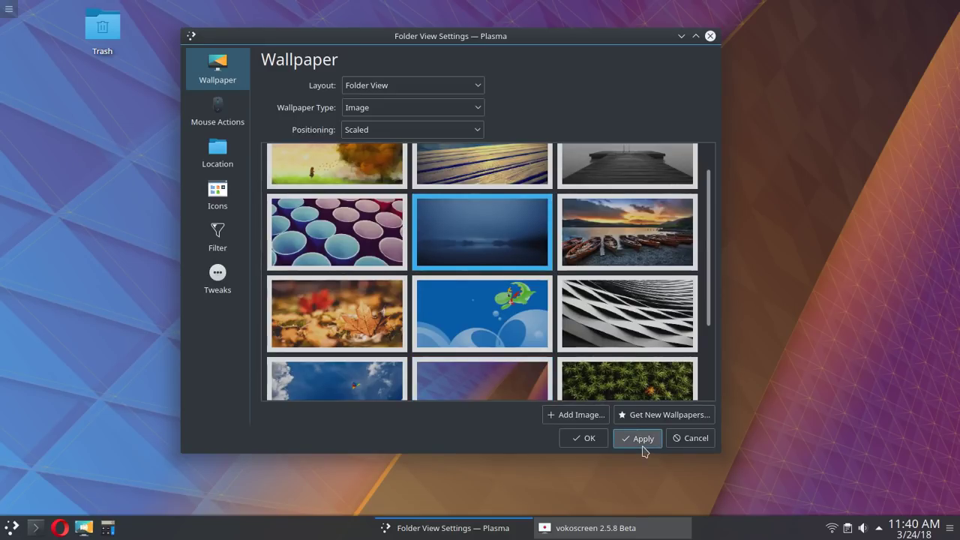
pyautogui.click(643, 442)
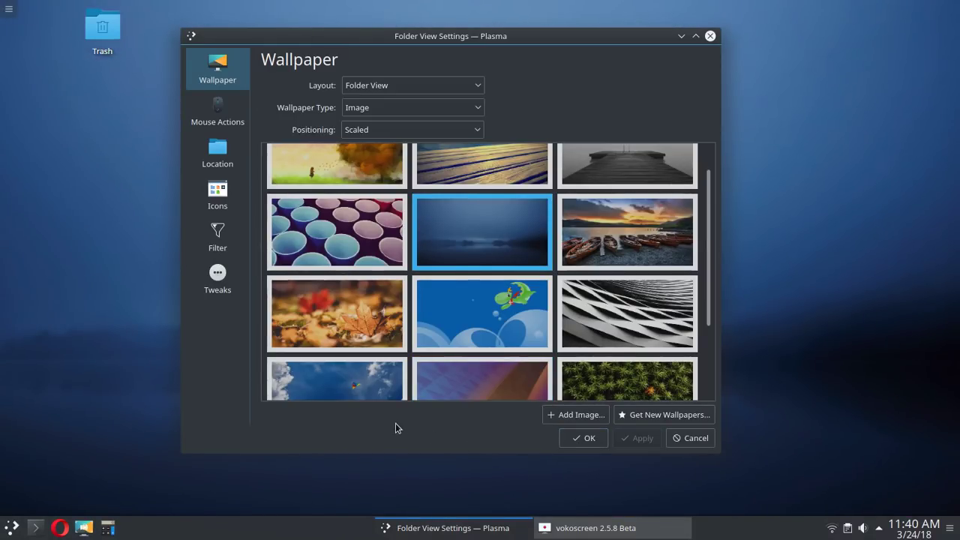
# Step: Open the desktop's Tweaks settings and compare the desktop toolbox menu with the desktop's context menu
pyautogui.click(222, 279)
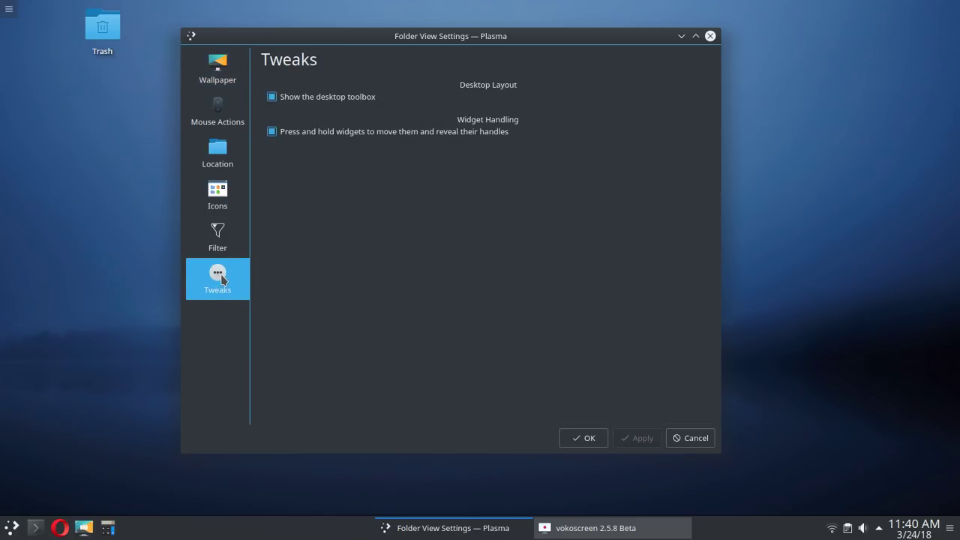
pyautogui.click(9, 10)
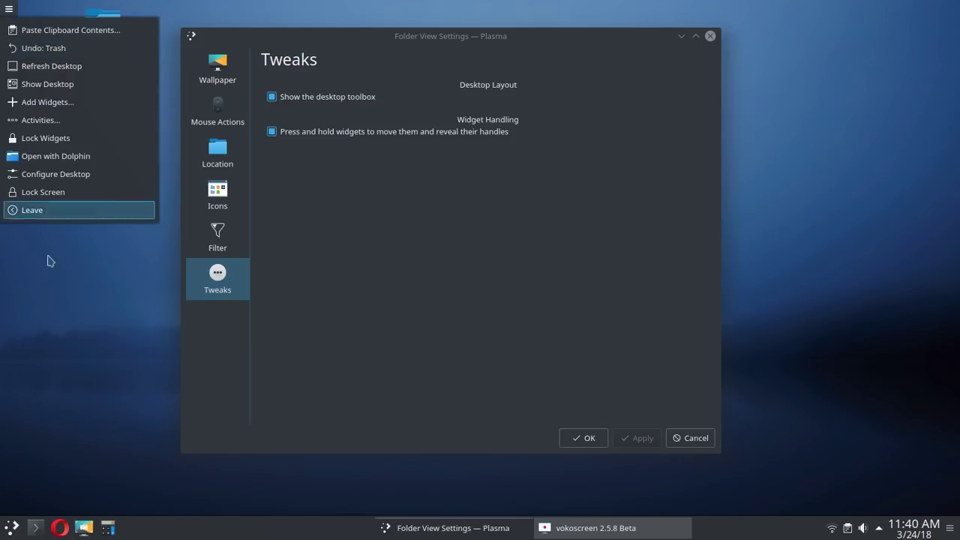
pyautogui.rightClick(71, 290)
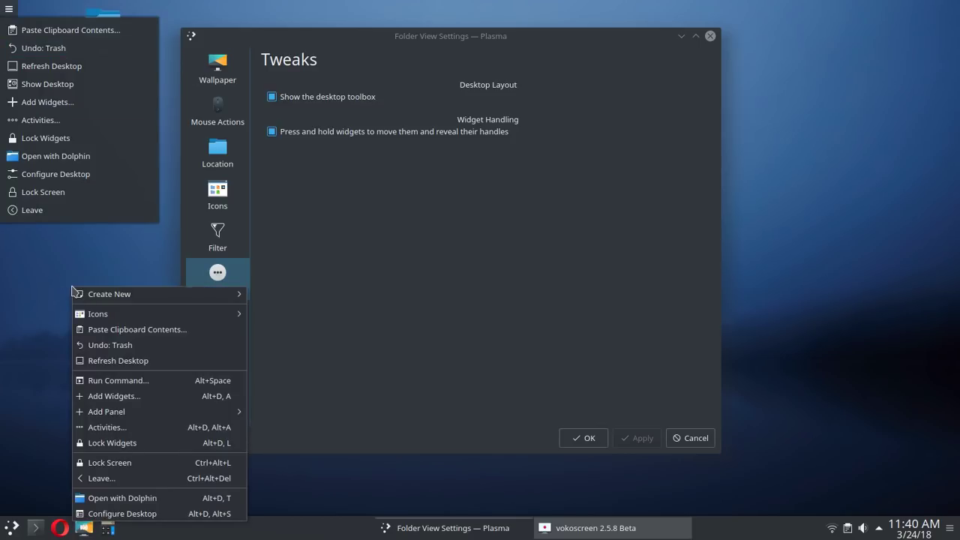
pyautogui.click(65, 261)
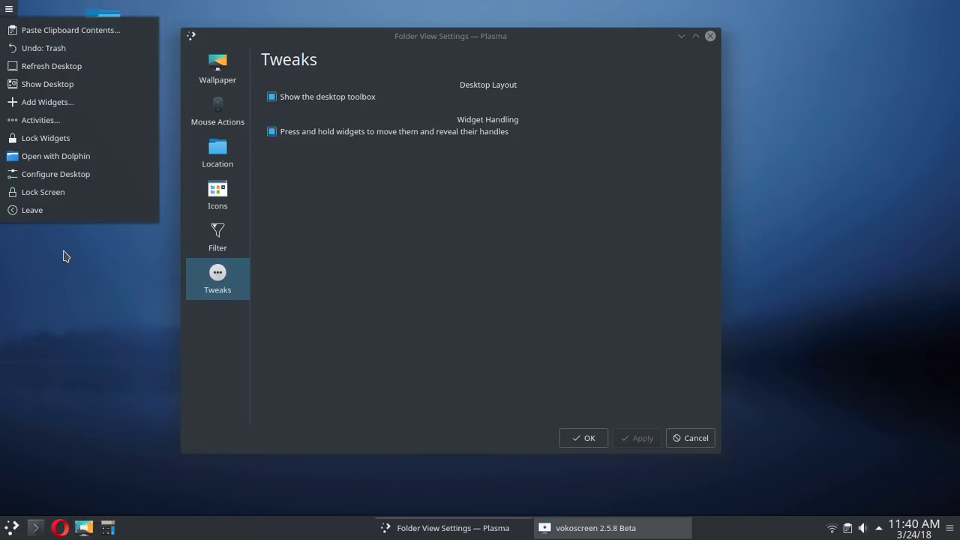
pyautogui.click(9, 11)
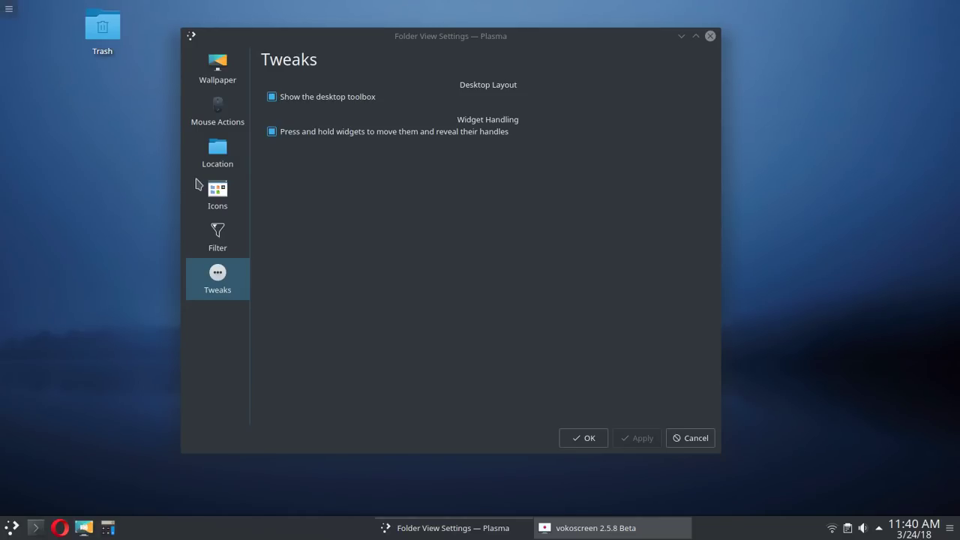
# Step: Disable "Show the desktop toolbox" and accept the desktop settings
pyautogui.click(313, 99)
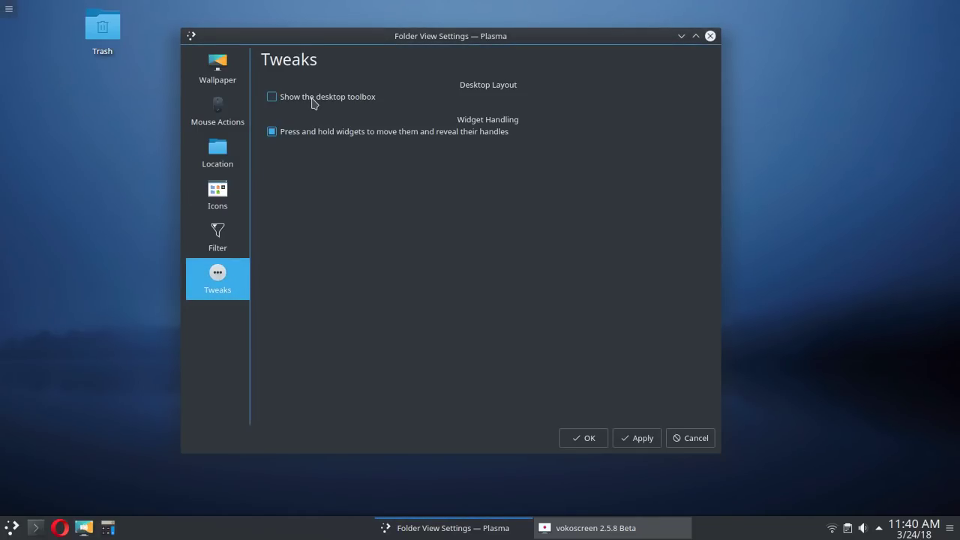
pyautogui.click(620, 439)
pyautogui.click(586, 438)
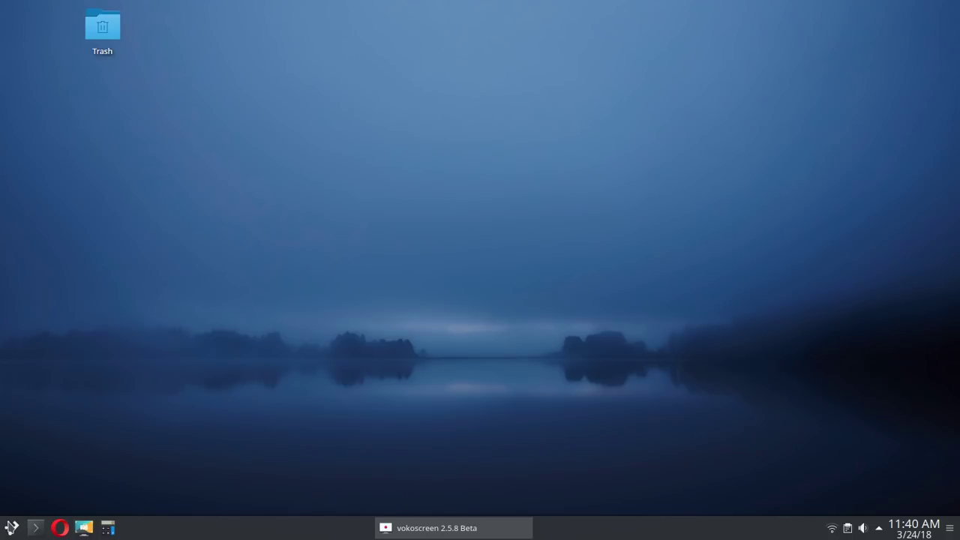
# Step: Open the home folder in Dolphin and make the folder icons moderately larger than the default
pyautogui.click(10, 527)
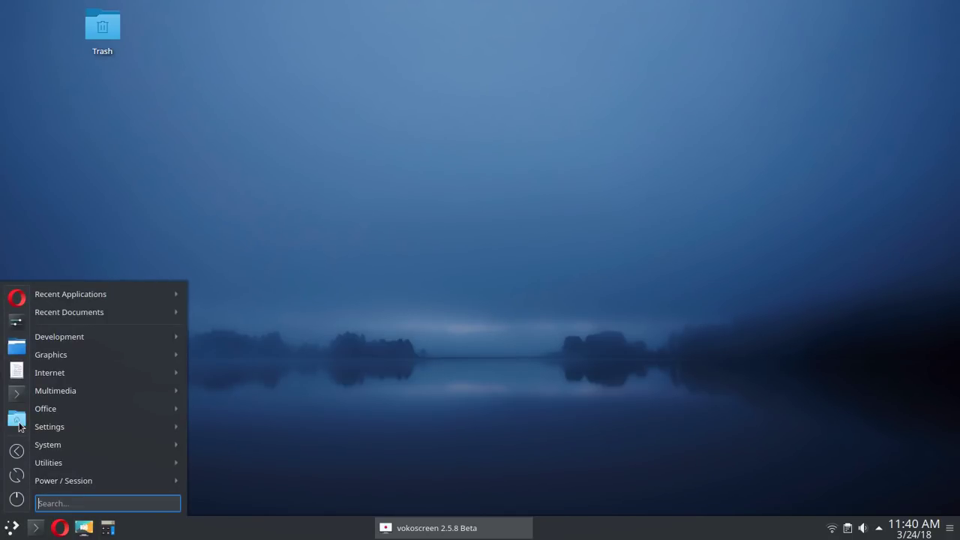
pyautogui.click(18, 423)
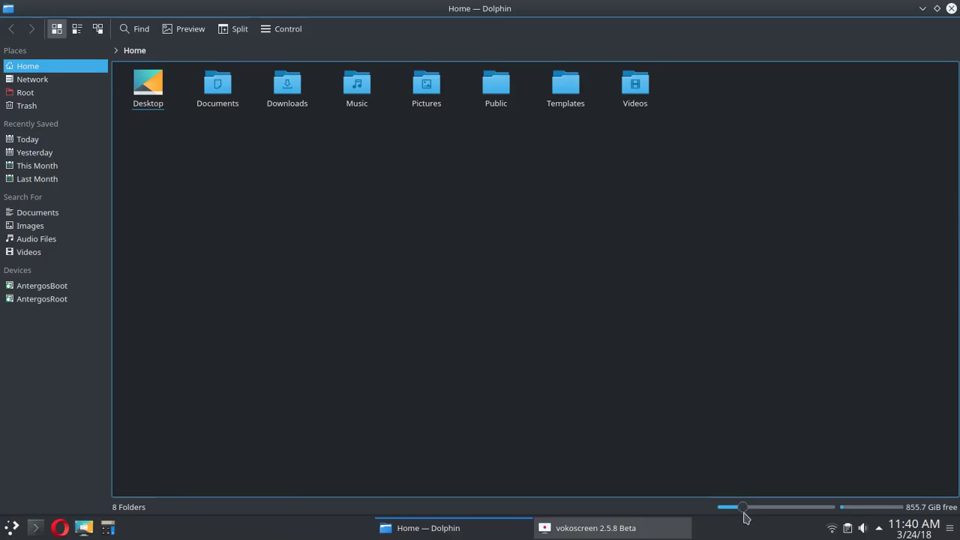
pyautogui.moveTo(742, 510); pyautogui.dragTo(763, 510)
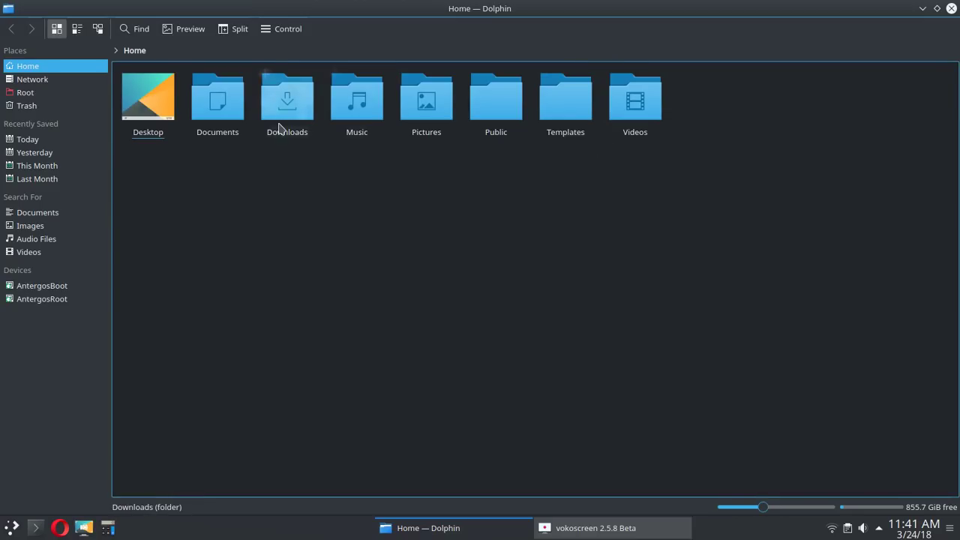
pyautogui.scroll(-1, 761, 510)
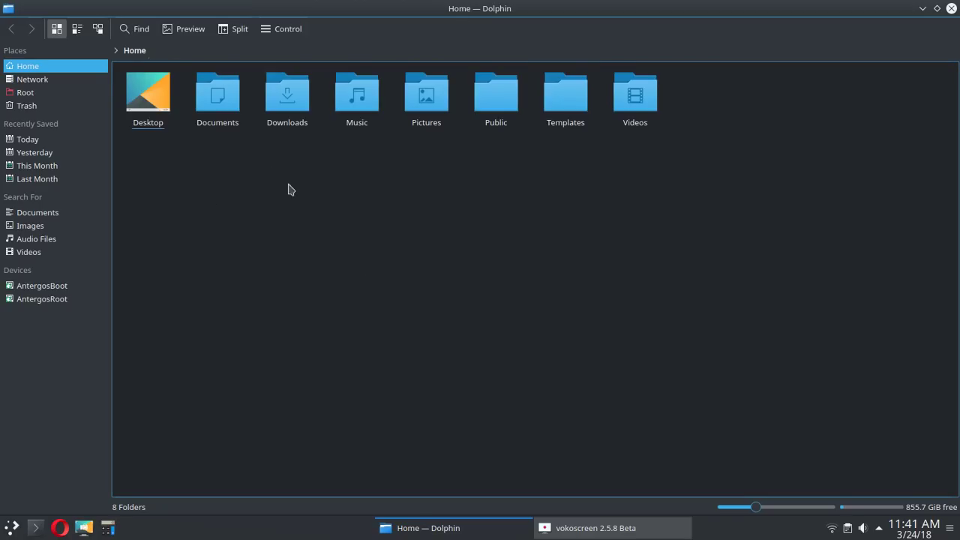
# Step: In Dolphin's preferences, enable the Delete service for the context menu and accept the settings
pyautogui.click(270, 34)
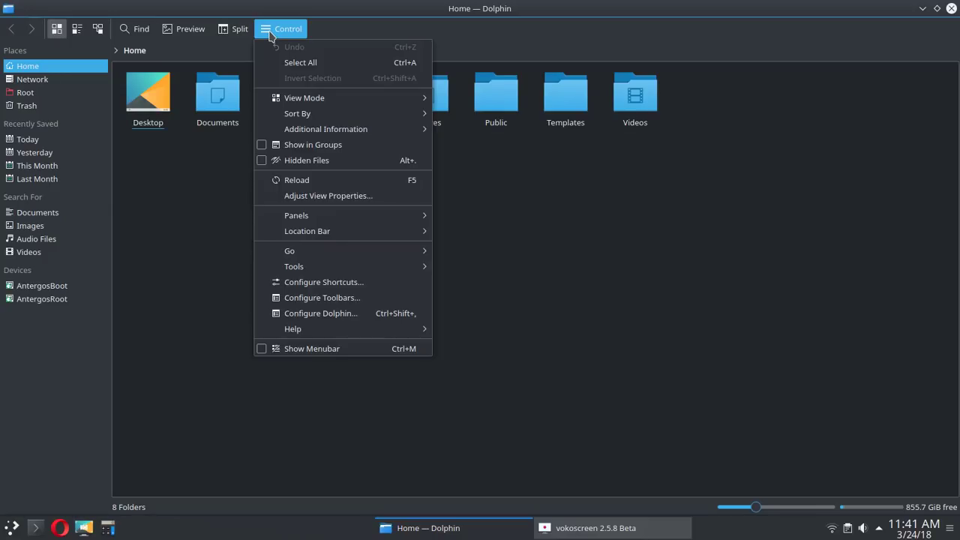
pyautogui.click(338, 314)
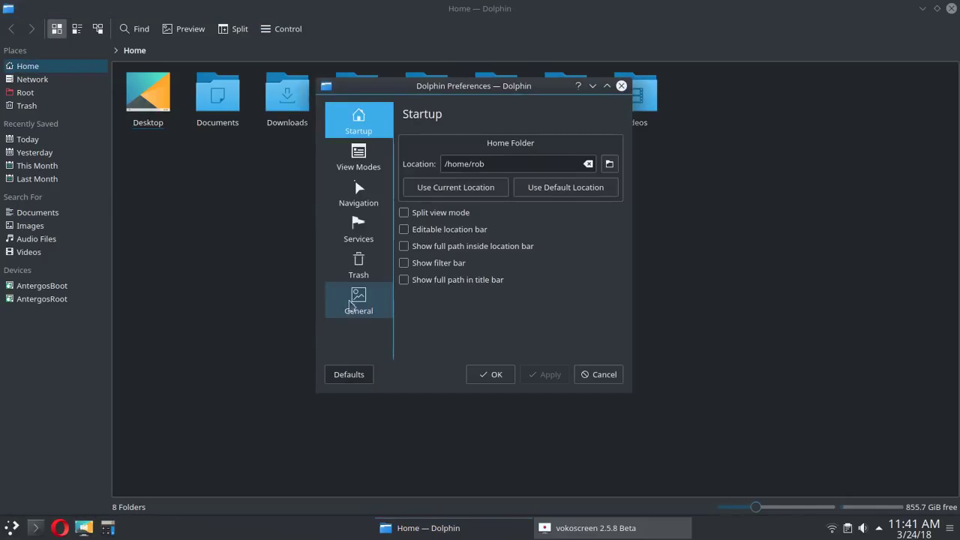
pyautogui.click(354, 231)
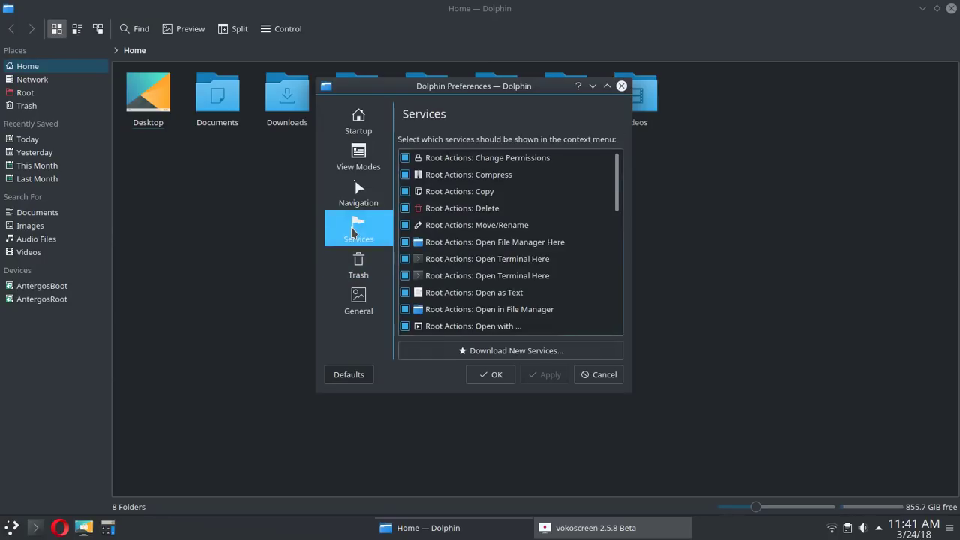
pyautogui.scroll(-4, 561, 204)
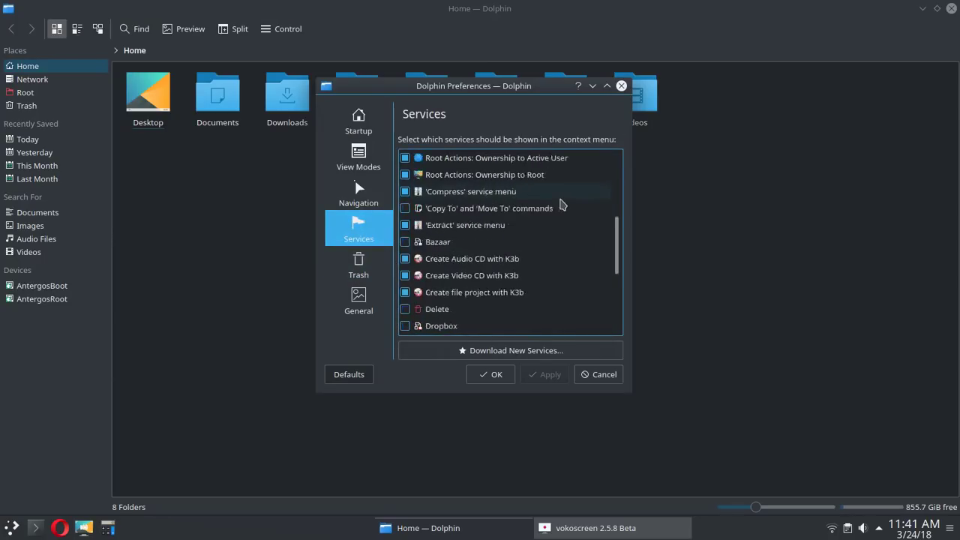
pyautogui.scroll(4, 561, 203)
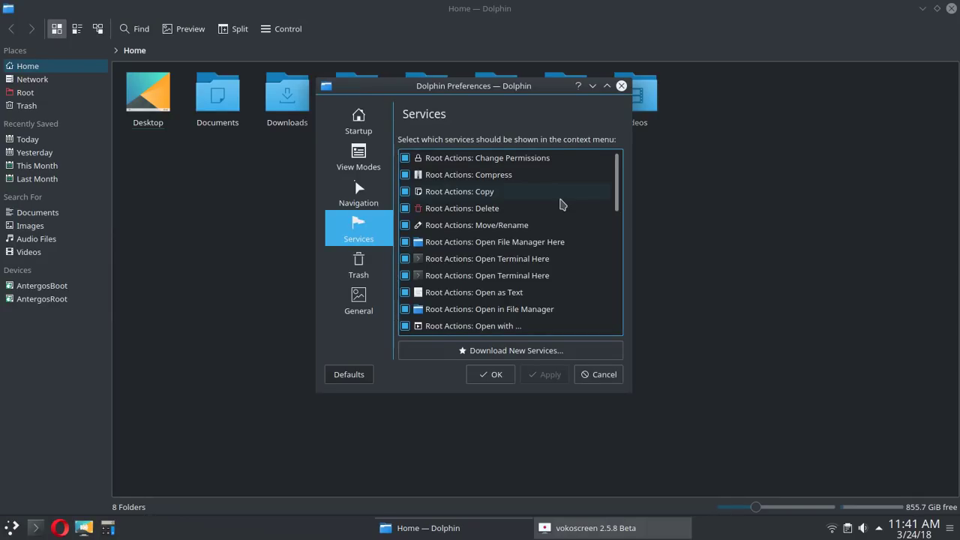
pyautogui.scroll(-4, 561, 204)
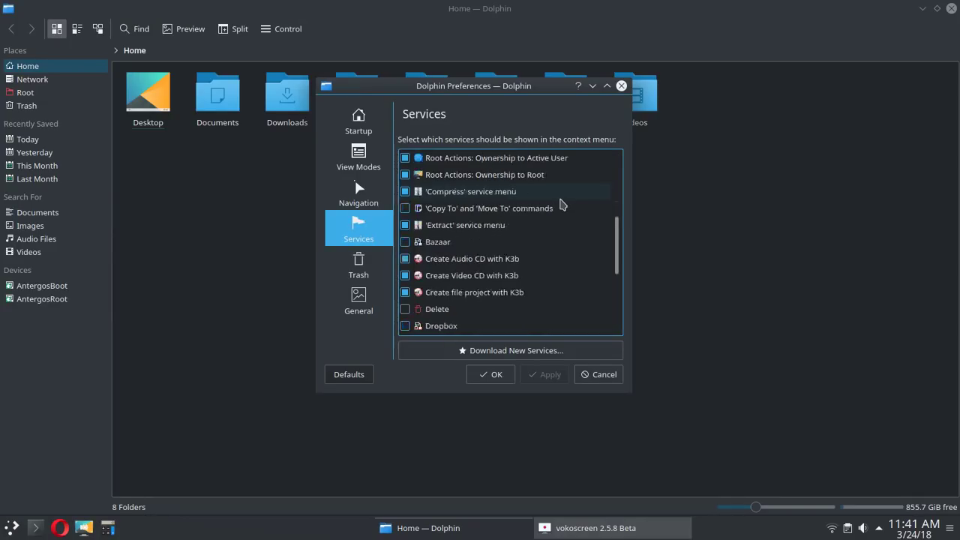
pyautogui.scroll(-1, 561, 204)
pyautogui.click(405, 259)
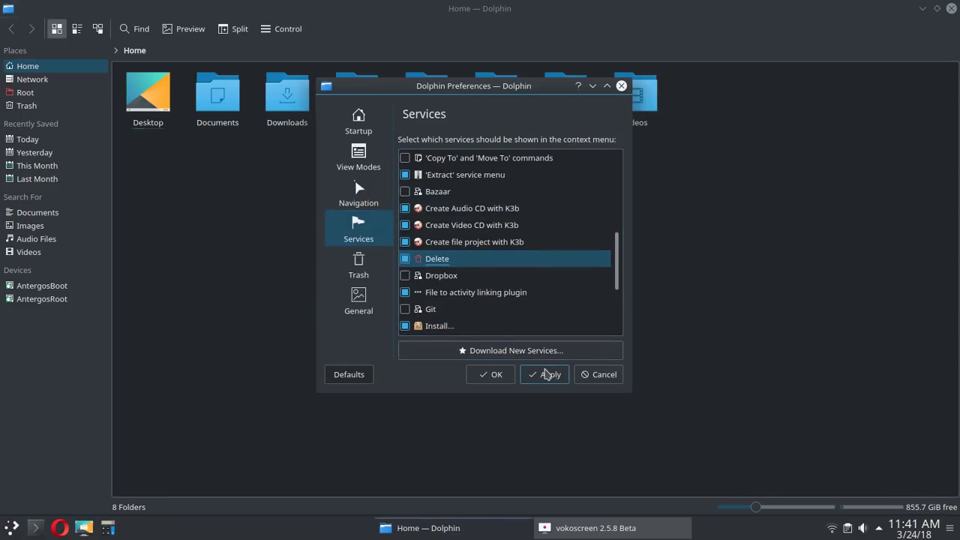
pyautogui.click(496, 373)
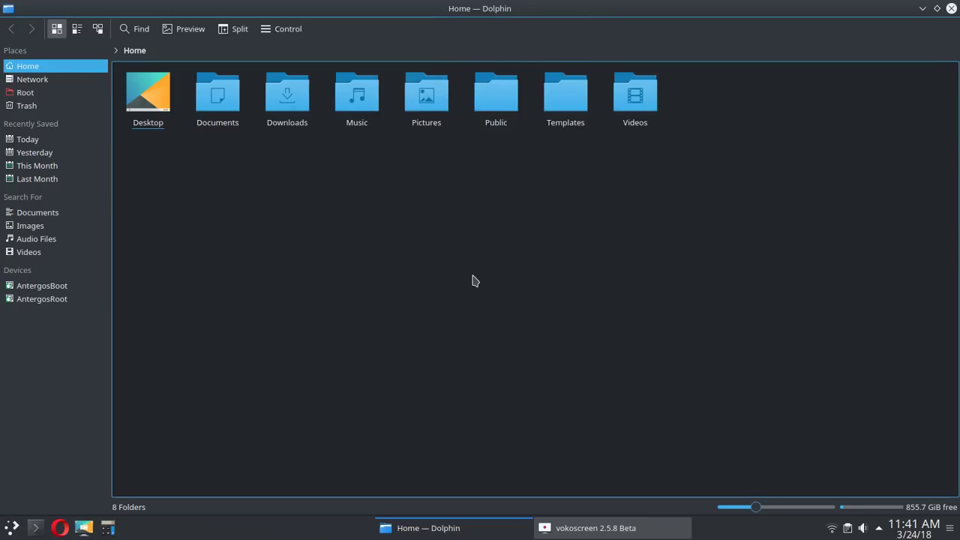
# Step: Check the Pictures folder's context menu for the Delete and Root Actions entries, and close Dolphin
pyautogui.rightClick(425, 98)
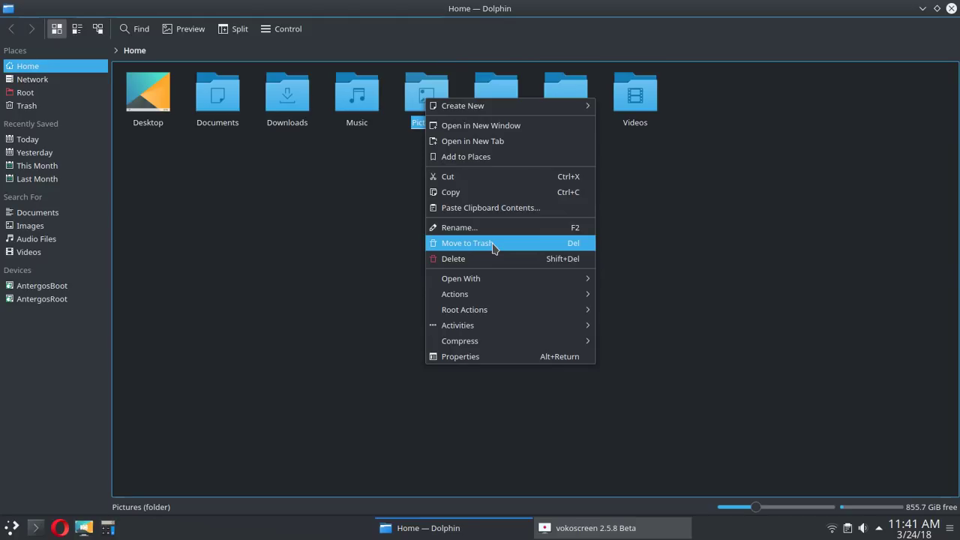
pyautogui.moveTo(504, 311)
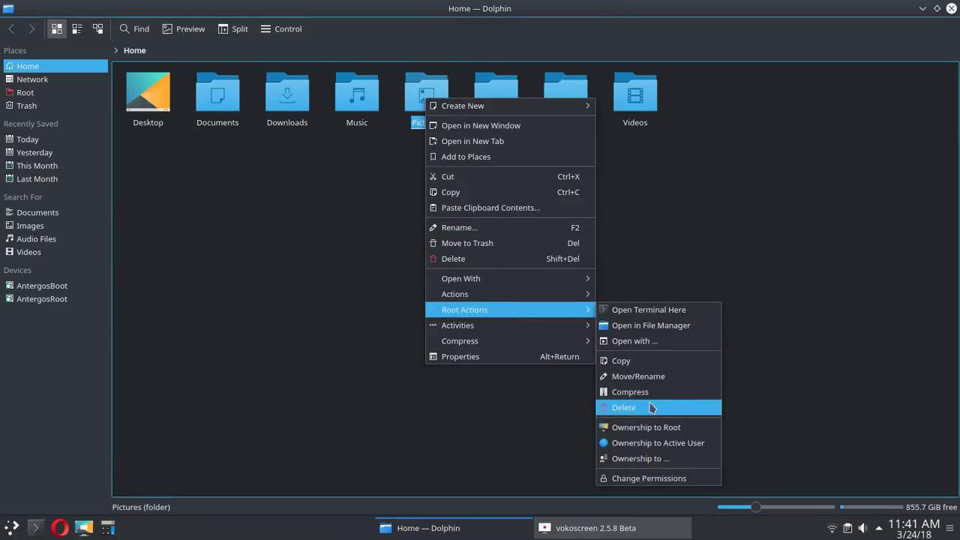
pyautogui.click(649, 235)
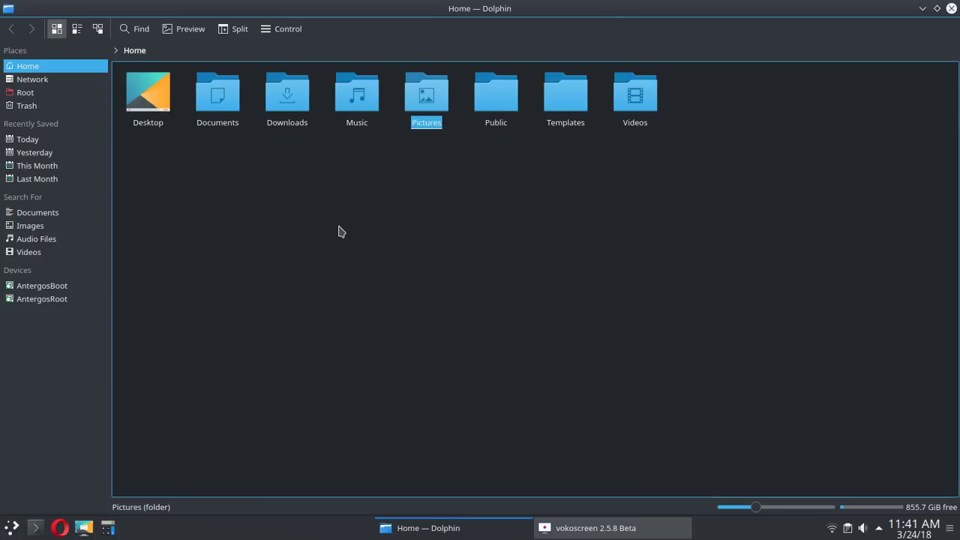
pyautogui.click(951, 8)
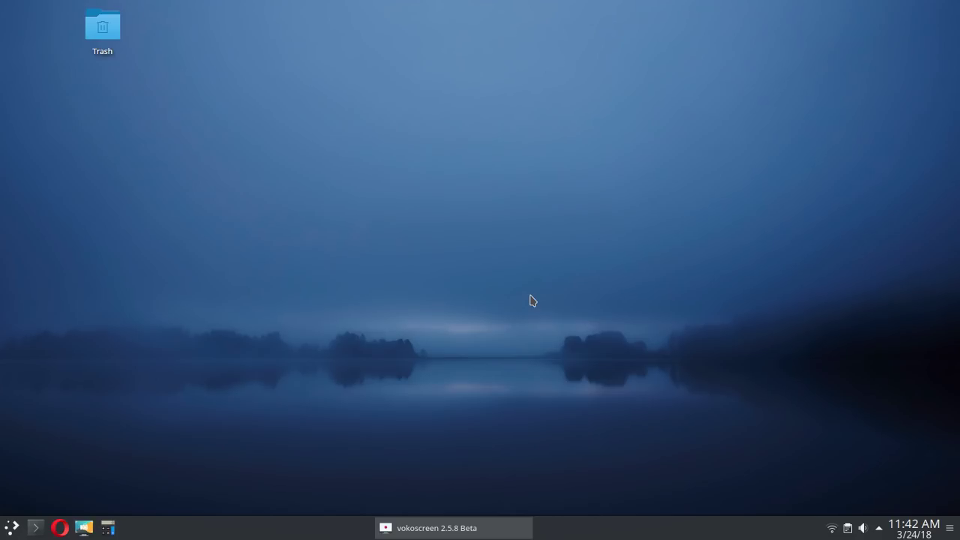
# Step: Launch KWalletManager from the system applications and agree to enable the KDE Wallet system
pyautogui.click(9, 530)
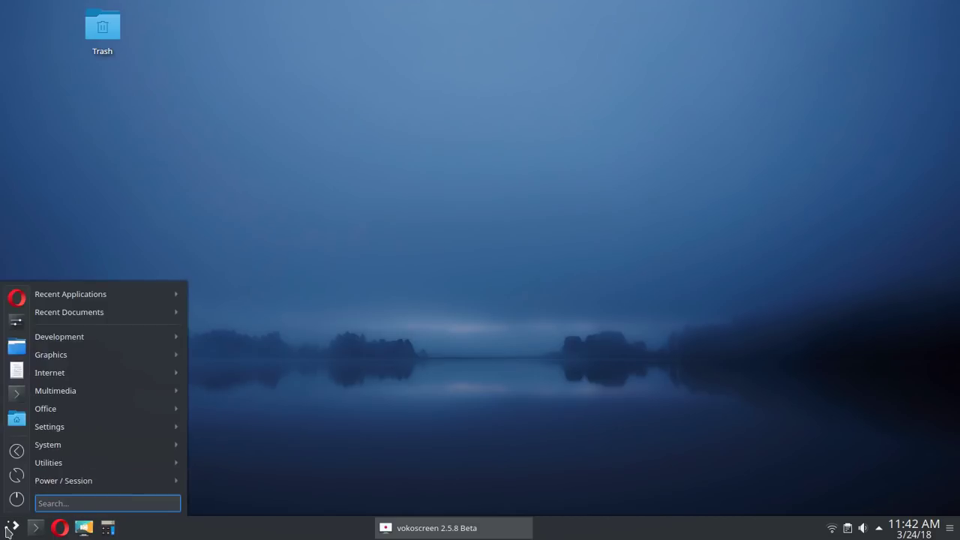
pyautogui.moveTo(63, 463)
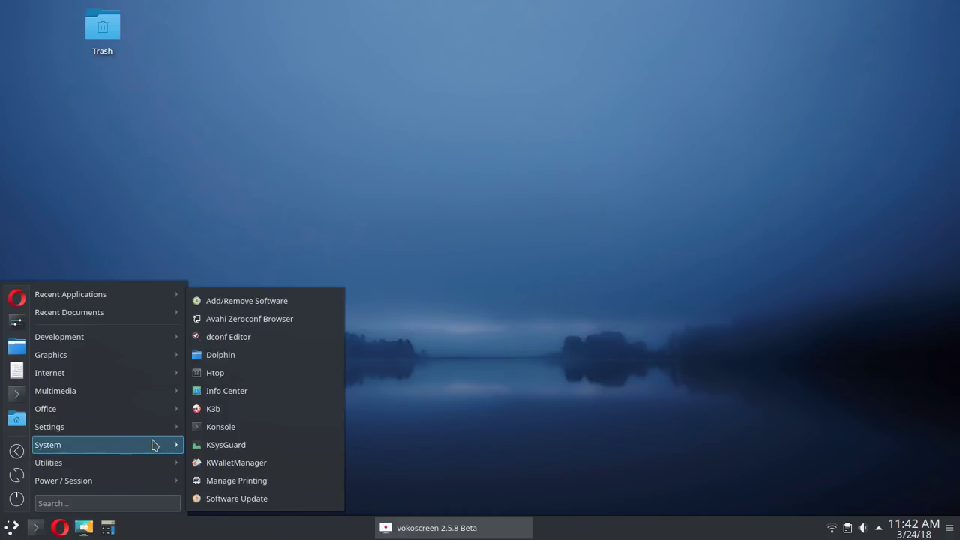
pyautogui.click(482, 372)
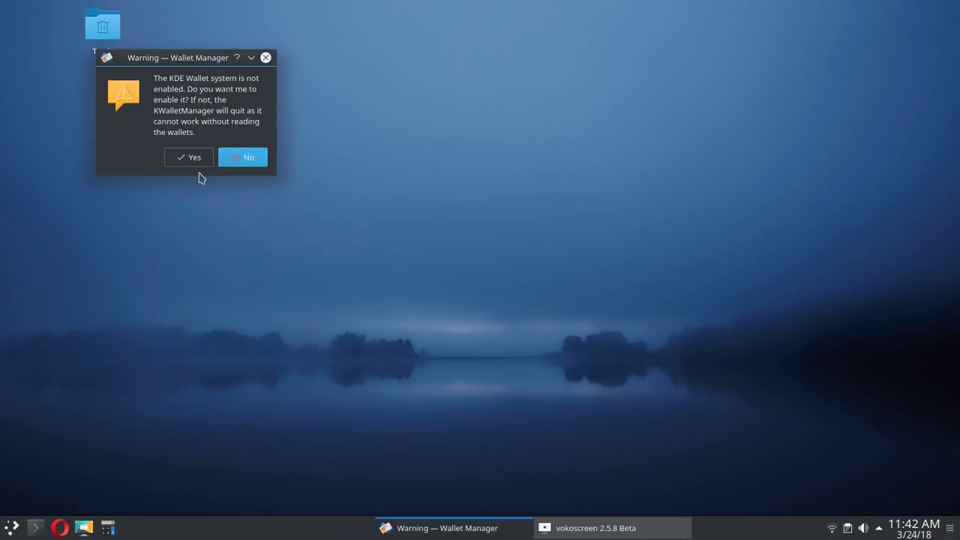
pyautogui.click(194, 159)
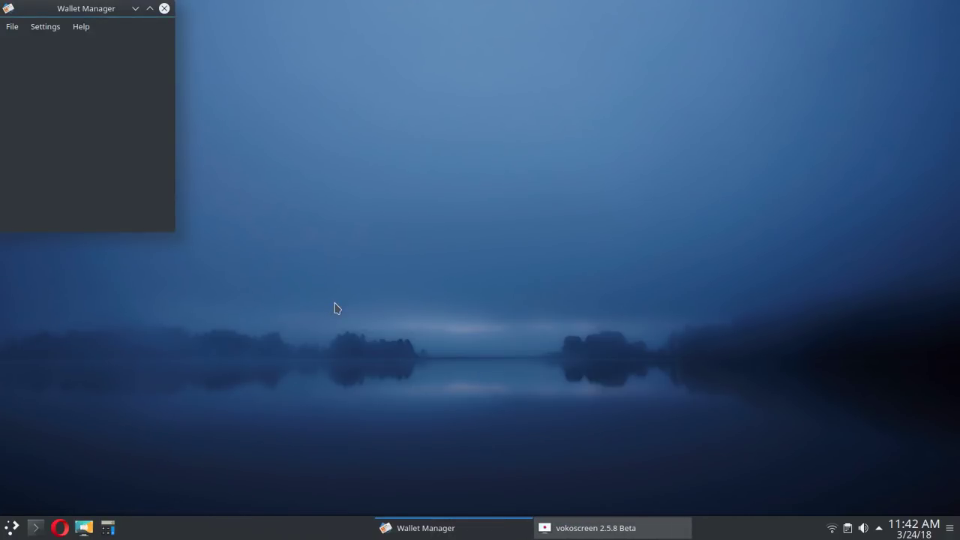
# Step: Review the KDE Wallet configuration's wallet preferences, accept them, and close Wallet Manager
pyautogui.moveTo(71, 9); pyautogui.dragTo(463, 185)
pyautogui.click(426, 205)
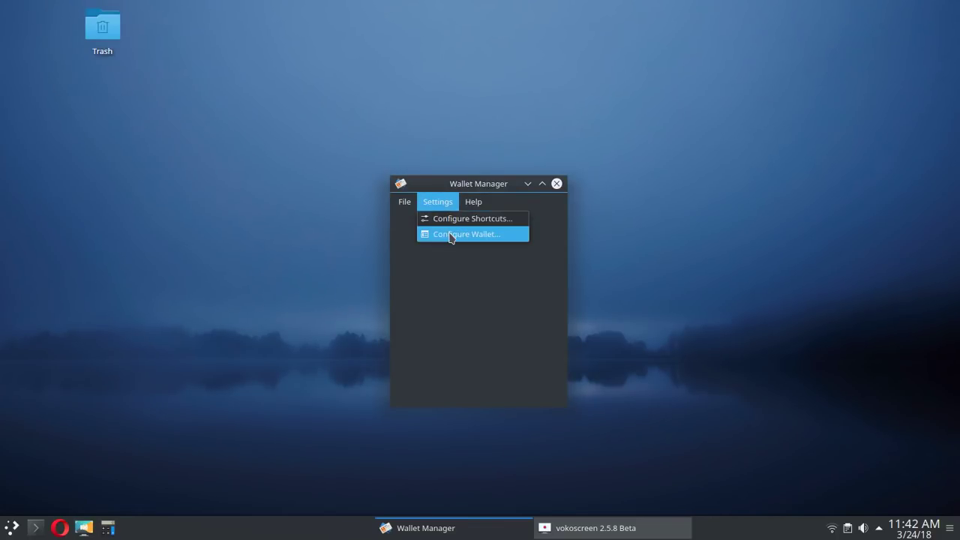
pyautogui.click(450, 234)
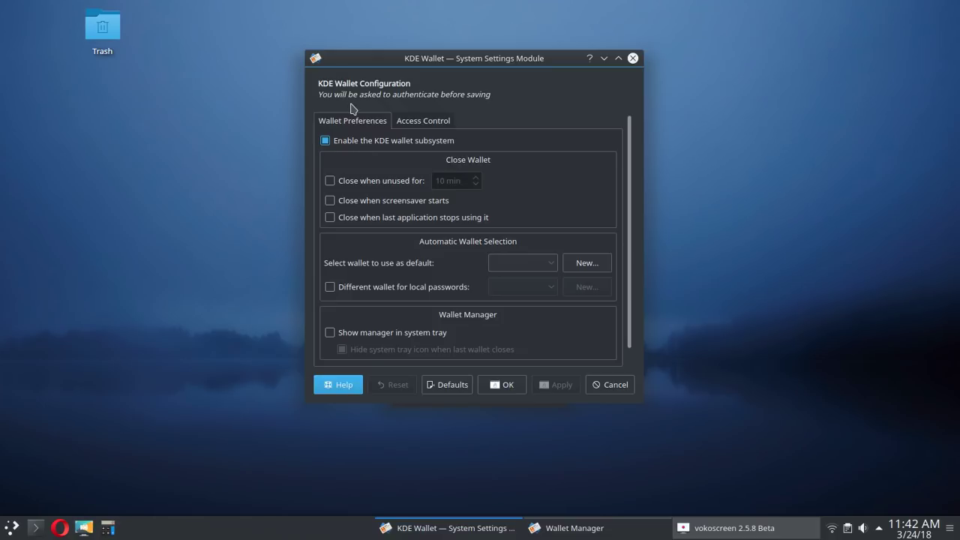
pyautogui.click(503, 387)
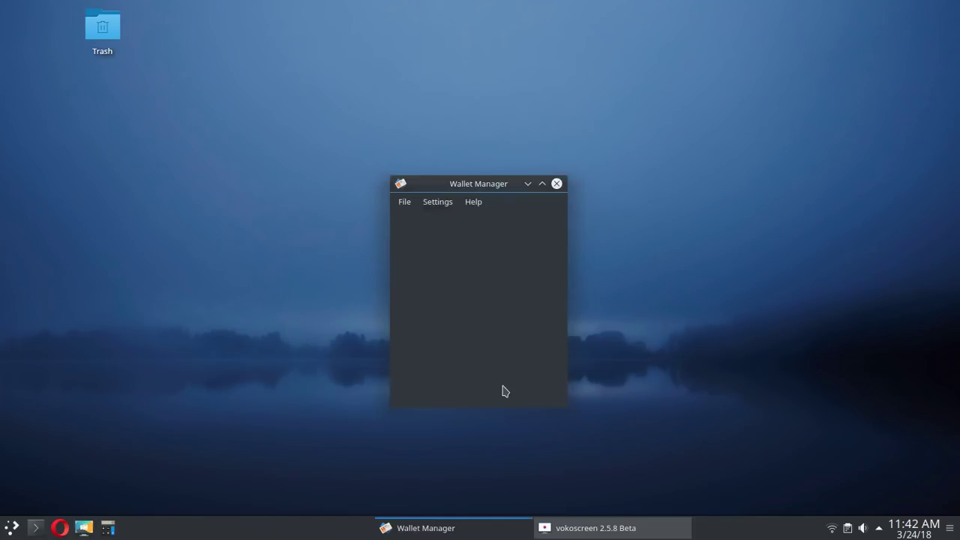
pyautogui.click(556, 188)
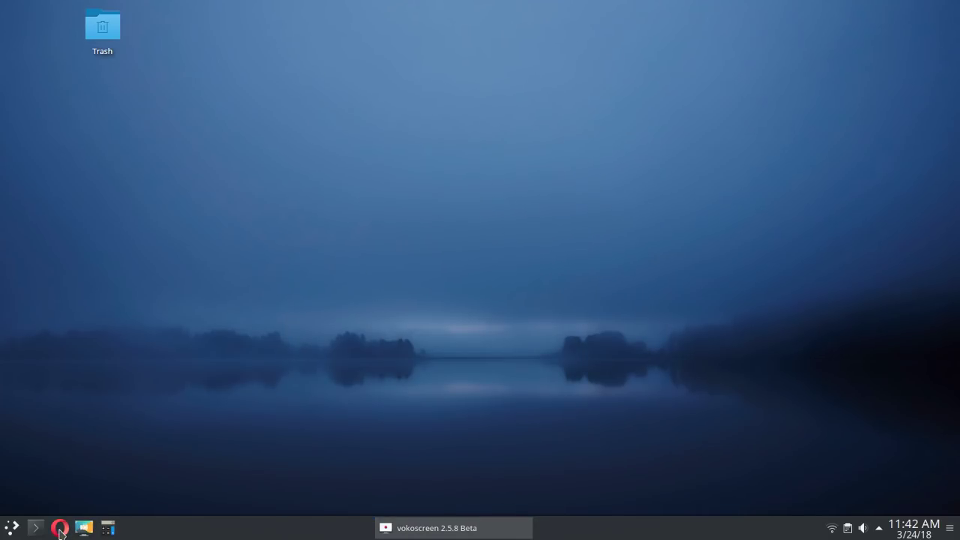